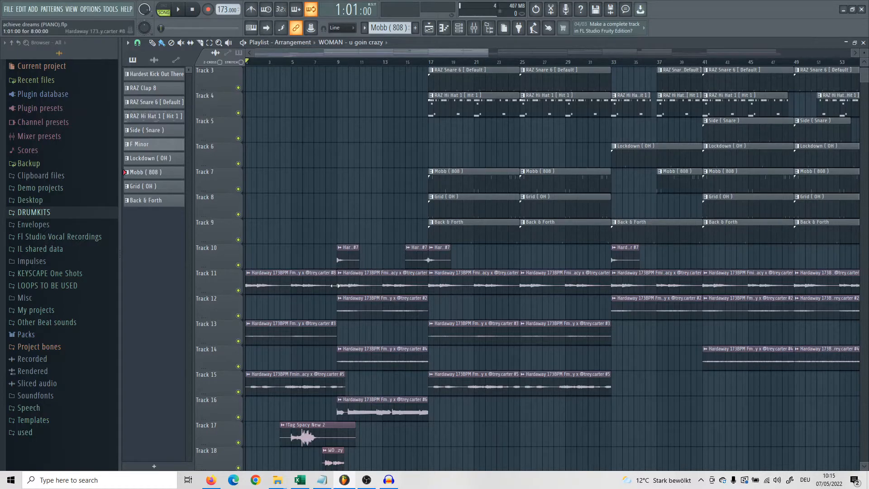
Solo track 11 together with track 13 in the playlist and play the melody from bar 1
scroll(335, 286, down, 5)
scroll(178, 286, up, 3)
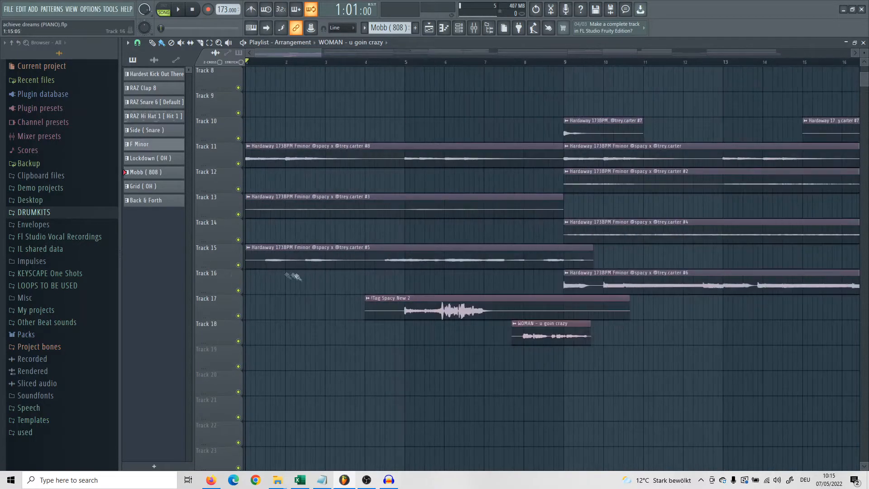
scroll(290, 278, up, 3)
ctrl+click(239, 240)
click(238, 291)
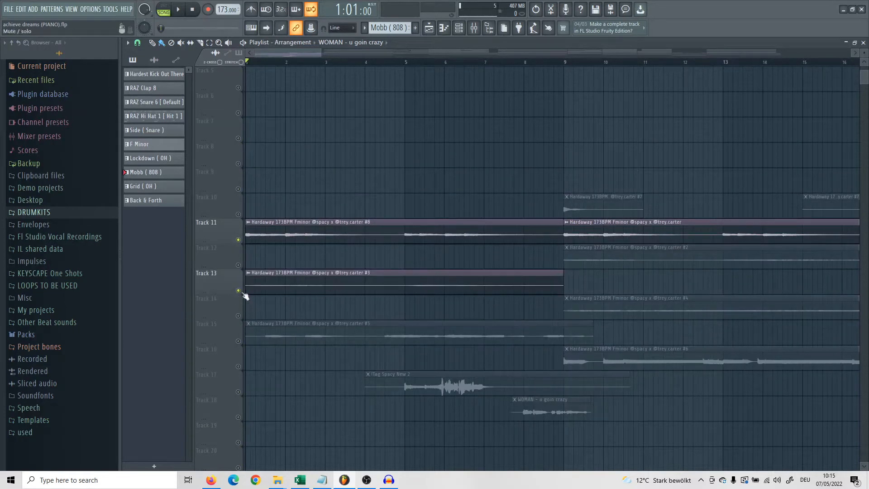
ctrl+click(238, 240)
key(space)
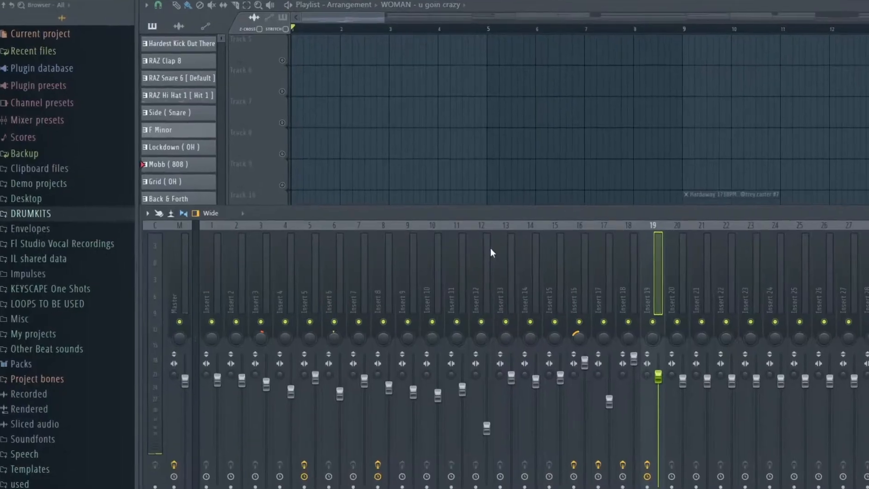
On Insert 5's Fruity Parametric EQ 2, boost band 4 to +18 dB for listening, cut it deeply, and settle on a slight cut
click(310, 275)
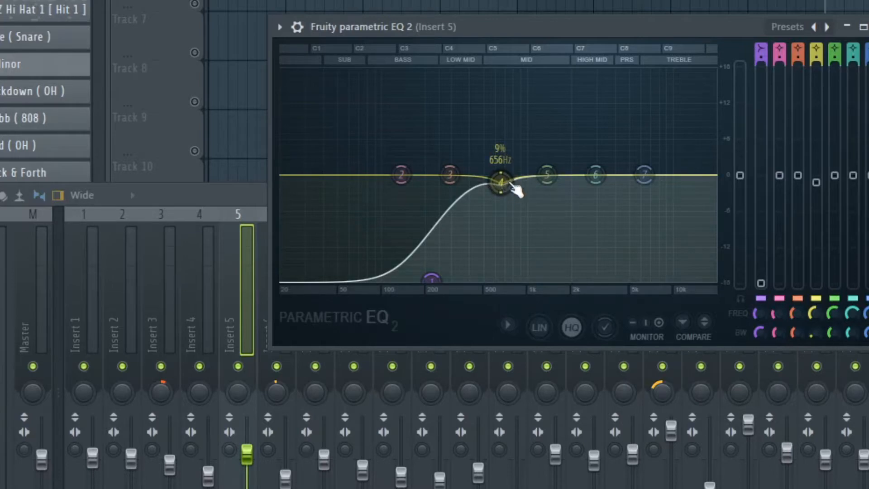
drag(502, 183, 503, 72)
key(space)
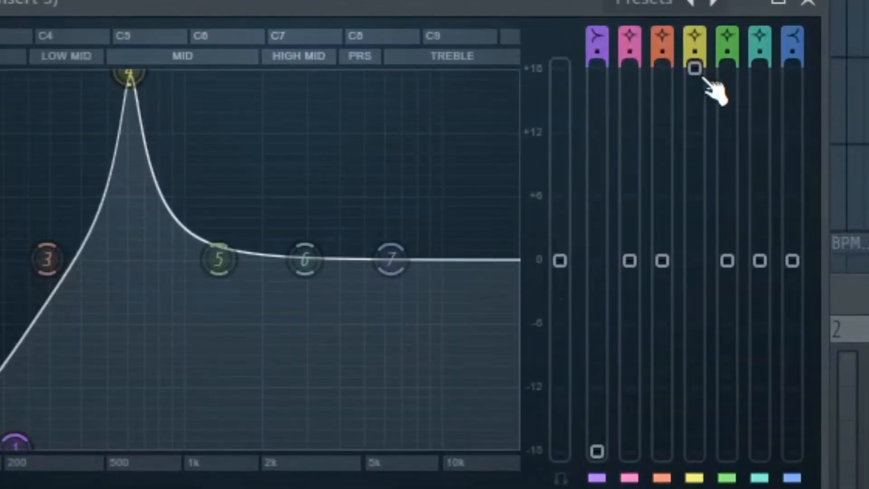
drag(704, 78, 694, 368)
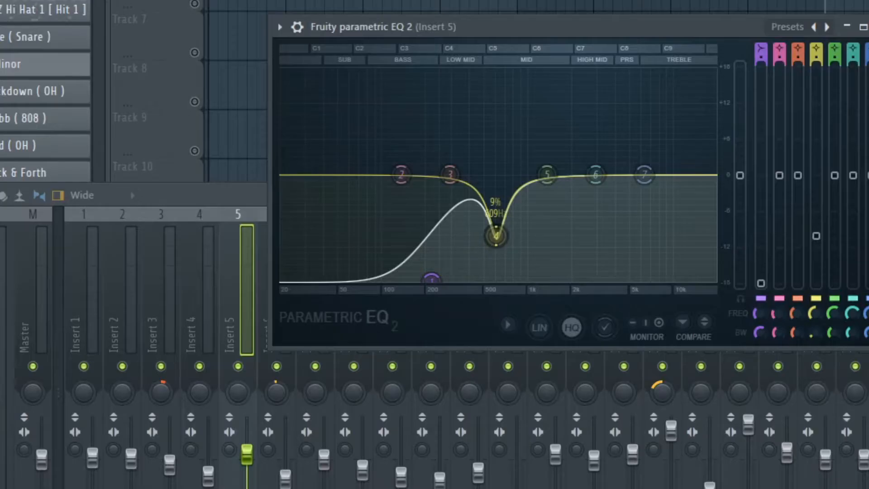
drag(816, 235, 816, 188)
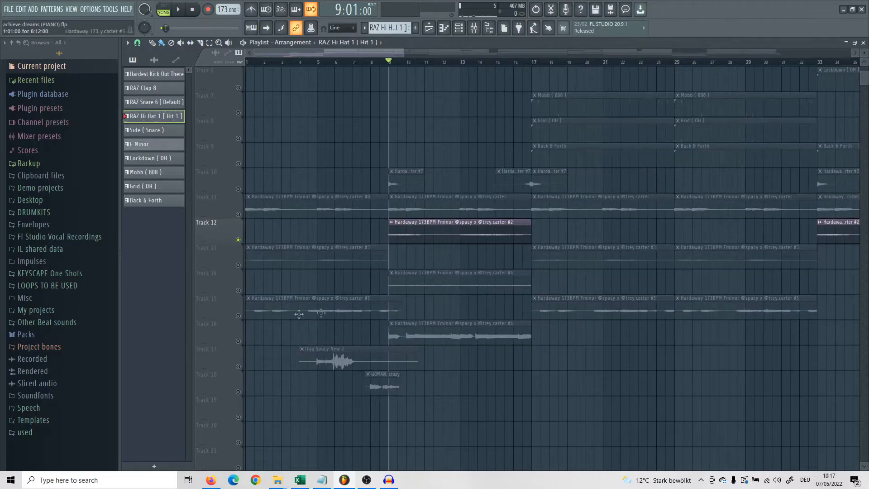
Unmute track 14 alongside the soloed track 12 and play both from bar 9
click(239, 290)
key(space)
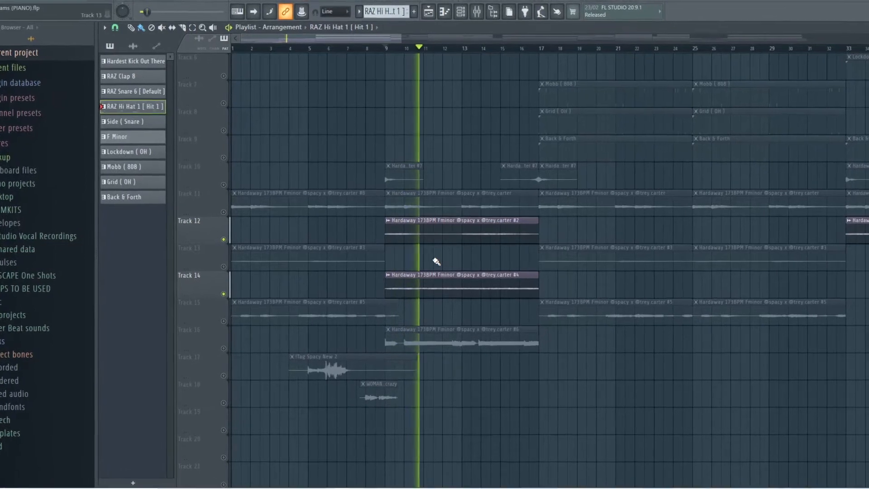
key(space)
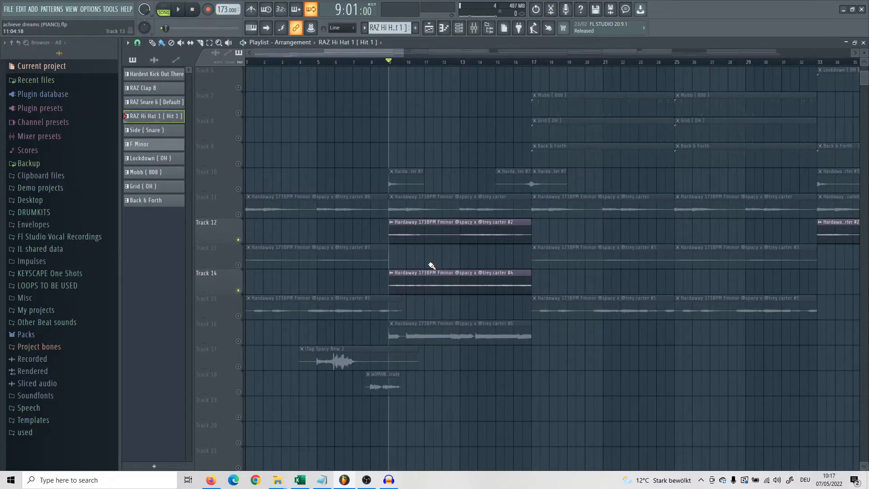
Solo track 16 and play it, adding tracks 11 and 15 to the playback
ctrl+click(238, 341)
key(space)
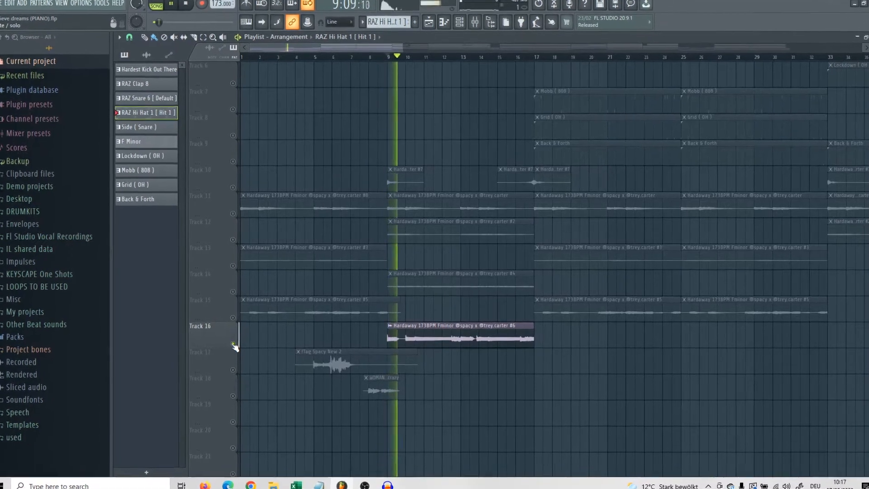
click(230, 213)
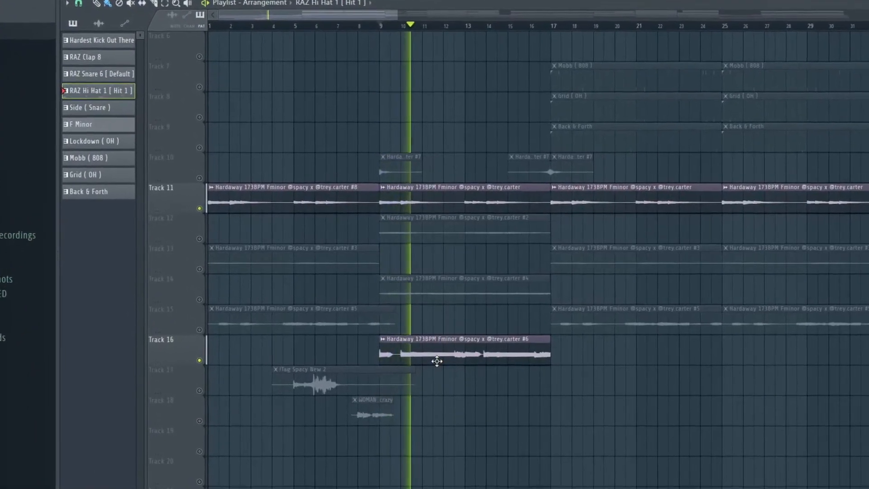
key(space)
click(194, 331)
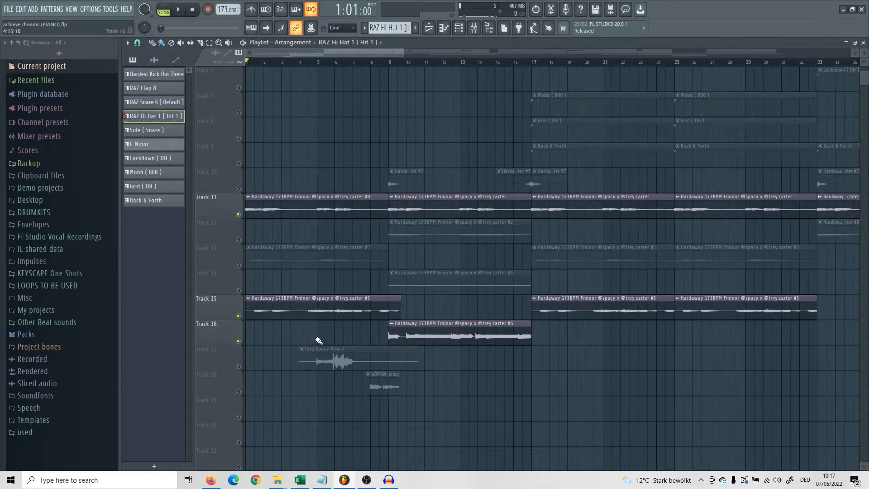
key(space)
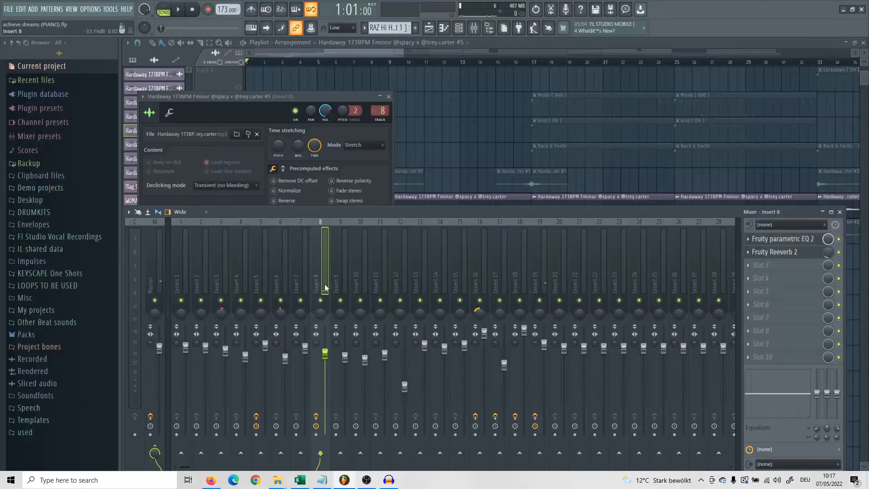
Examine the Fruity Parametric EQ 2 and Fruity Reeverb 2 settings on mixer Insert 8 and return to the playlist
click(794, 243)
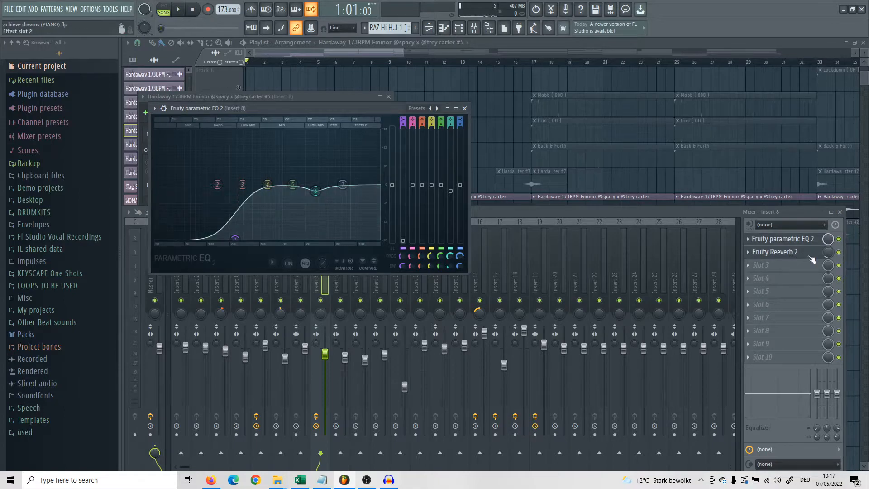
click(813, 257)
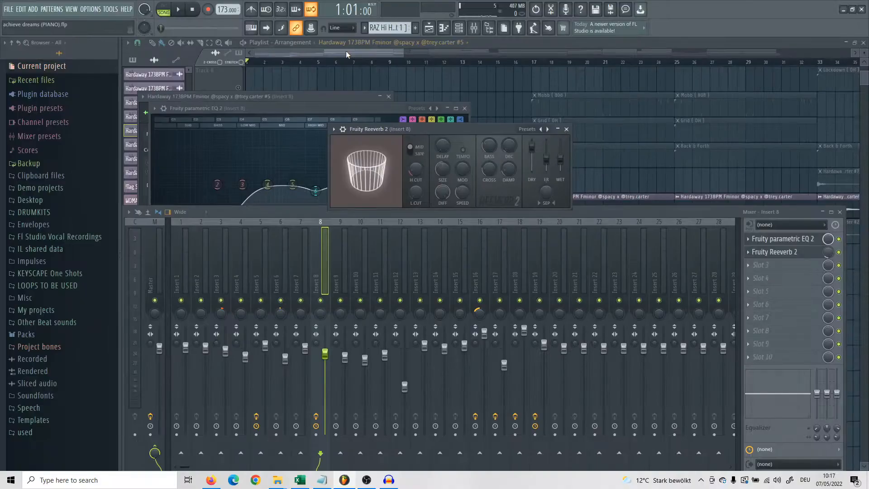
click(346, 50)
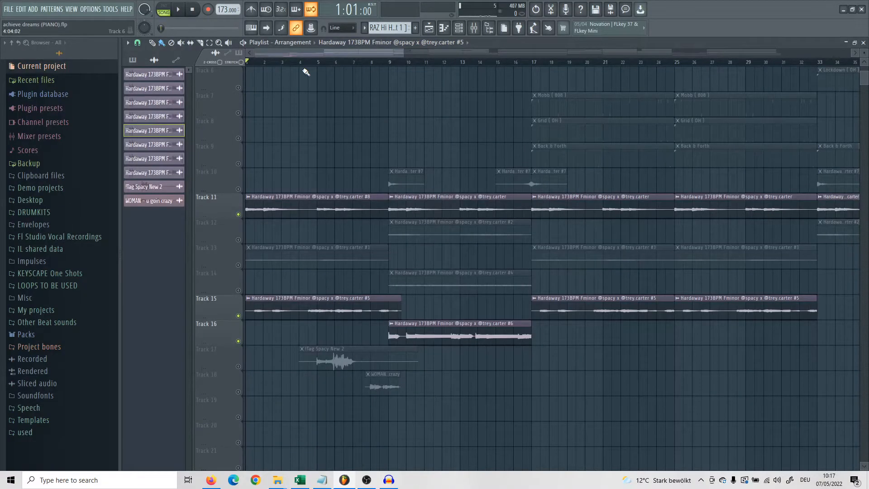
Open the RAZ Clap 8 pattern in the piano roll and play the arrangement from bar 17
scroll(475, 240, down, 3)
scroll(466, 242, up, 5)
scroll(447, 248, down, 3)
scroll(431, 68, up, 3)
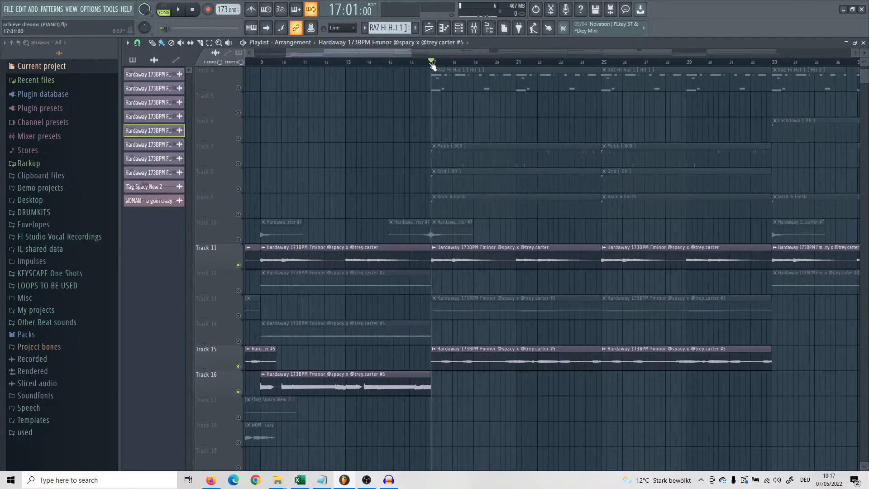
scroll(461, 165, up, 3)
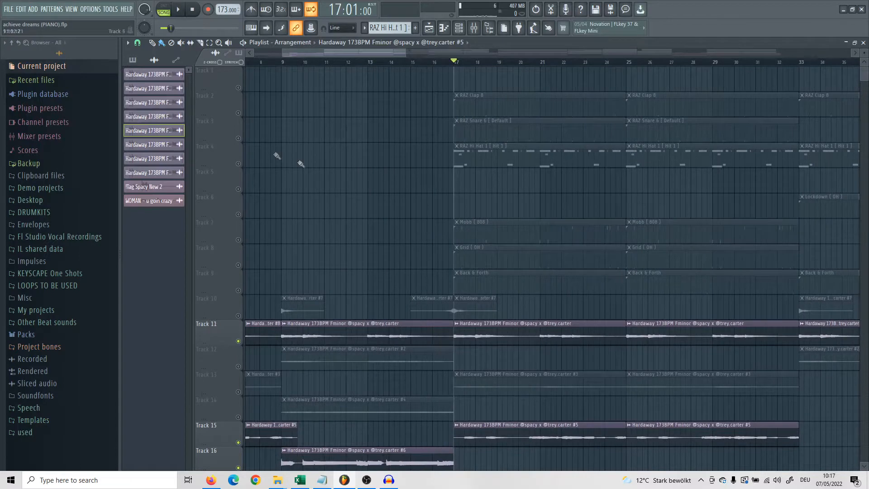
key(F7)
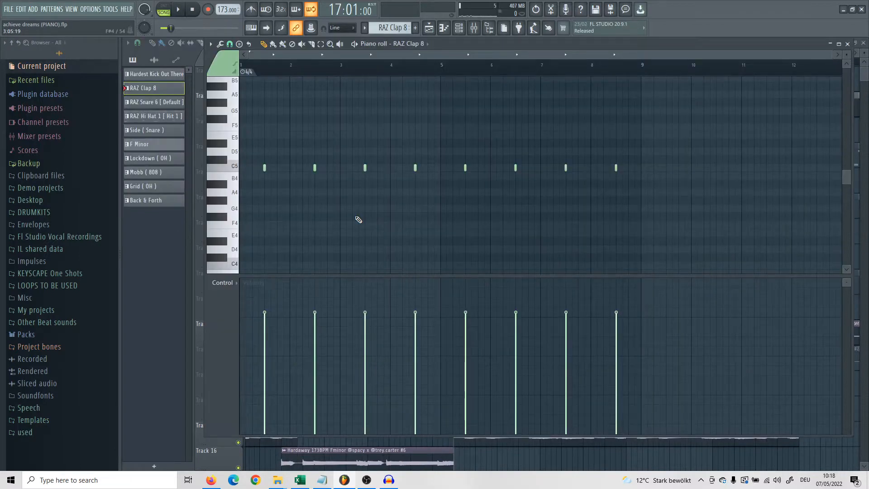
key(space)
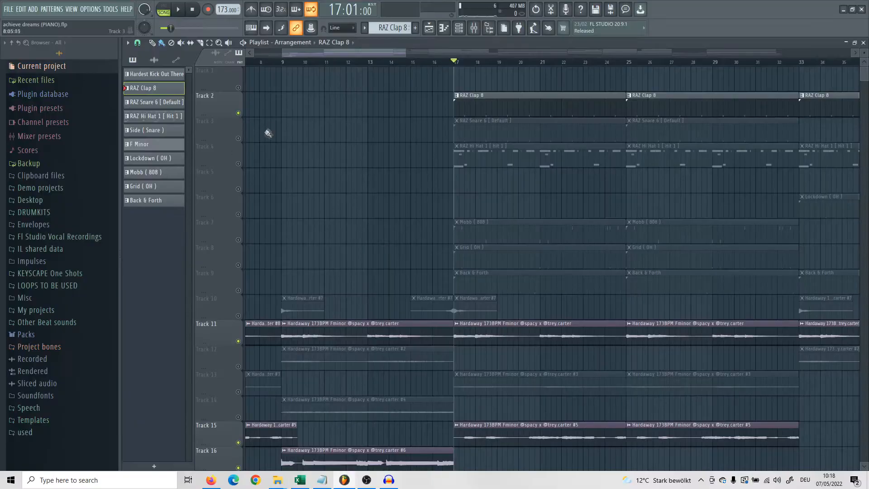
Unmute track 3 and play its RAZ Snare 6 pattern with the piano roll open
click(238, 139)
double_click(492, 130)
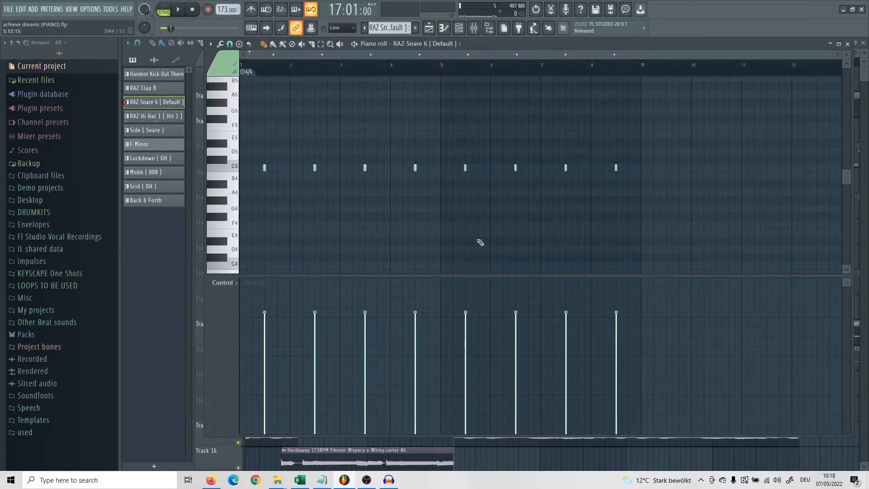
key(space)
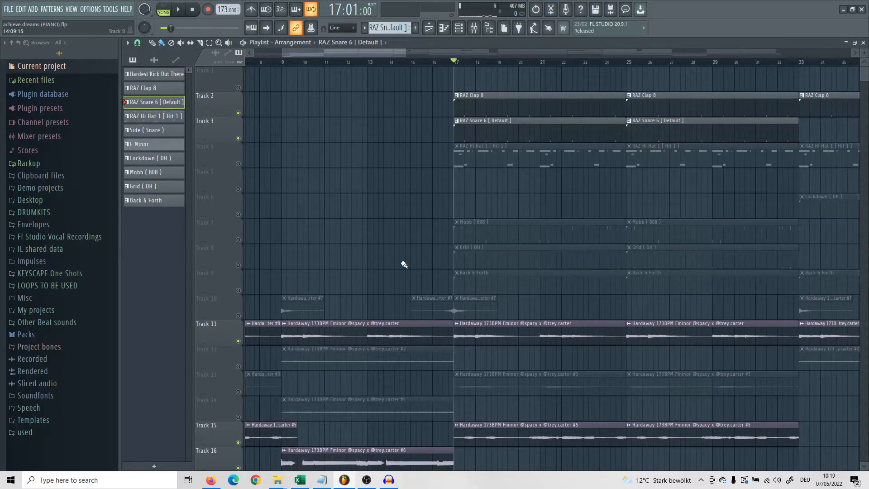
Unmute track 4 and play its RAZ Hi Hat 1 pattern with the piano roll open
click(238, 164)
double_click(492, 157)
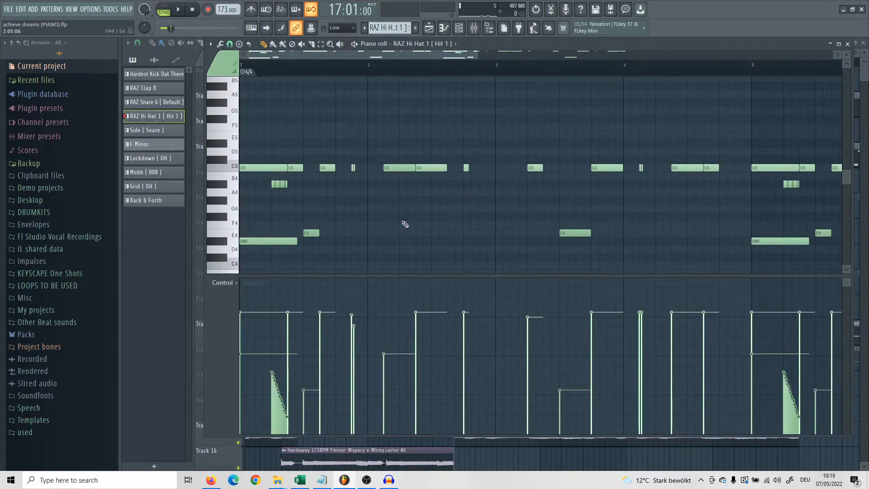
scroll(236, 222, down, 4)
scroll(236, 223, up, 2)
scroll(236, 223, up, 2)
key(space)
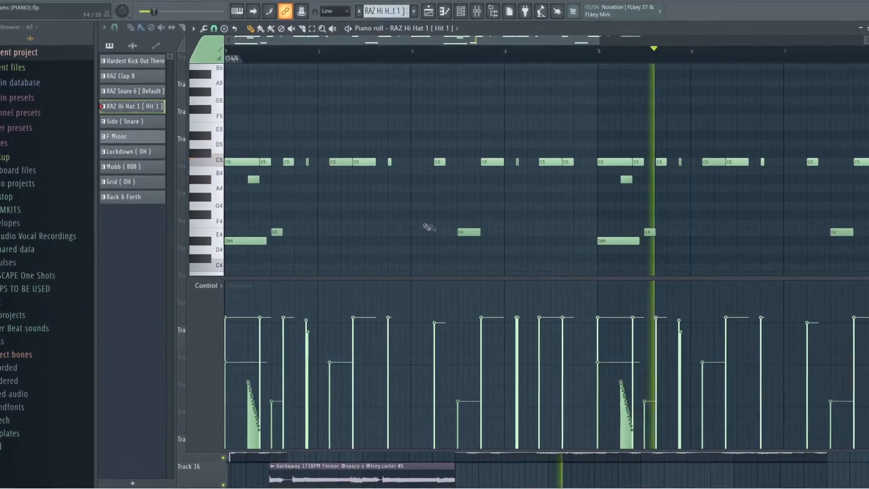
Chop the second C5 note of the hi-hat pattern into a fast roll with the Chopper, adjusting its time multiplier
scroll(466, 215, down, 3)
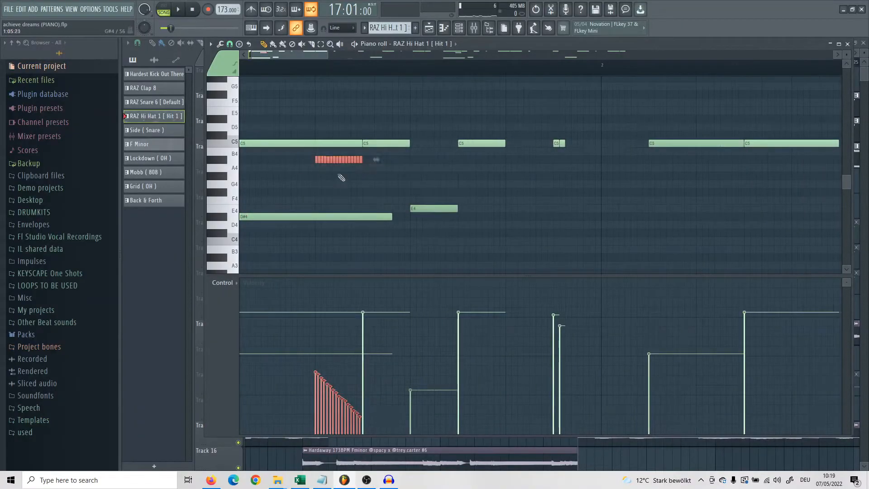
scroll(342, 178, up, 2)
scroll(390, 186, down, 2)
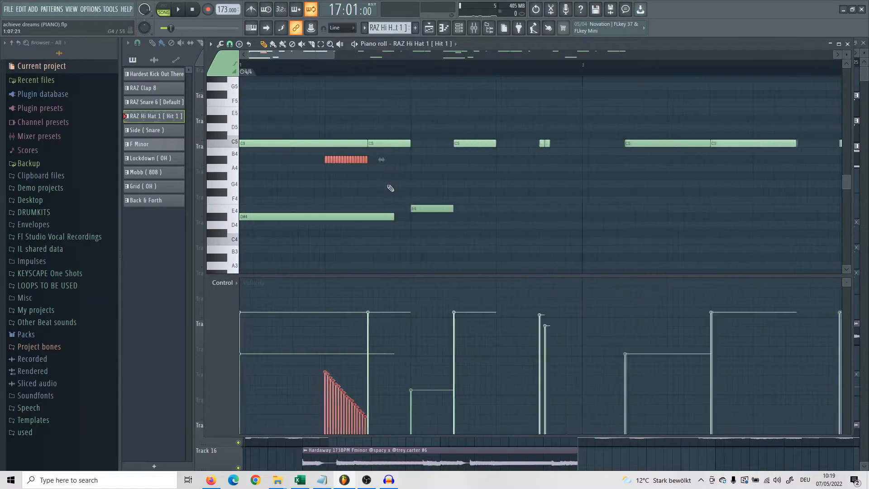
click(392, 143)
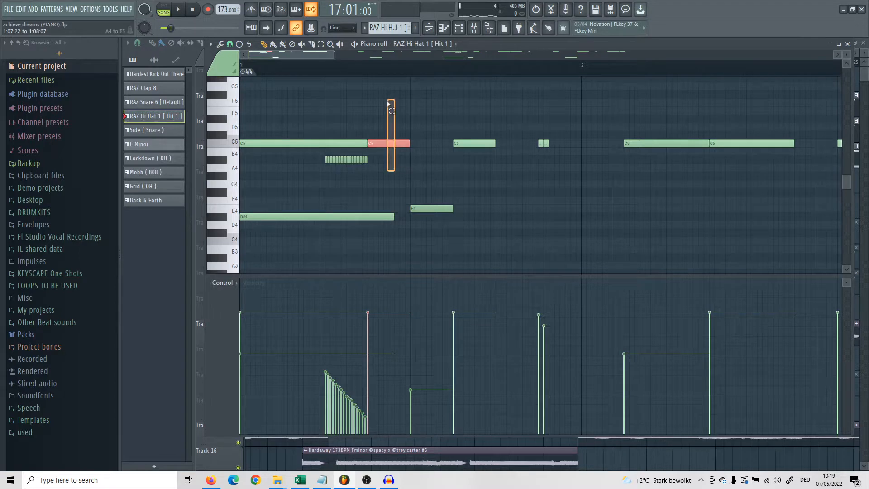
scroll(407, 188, up, 2)
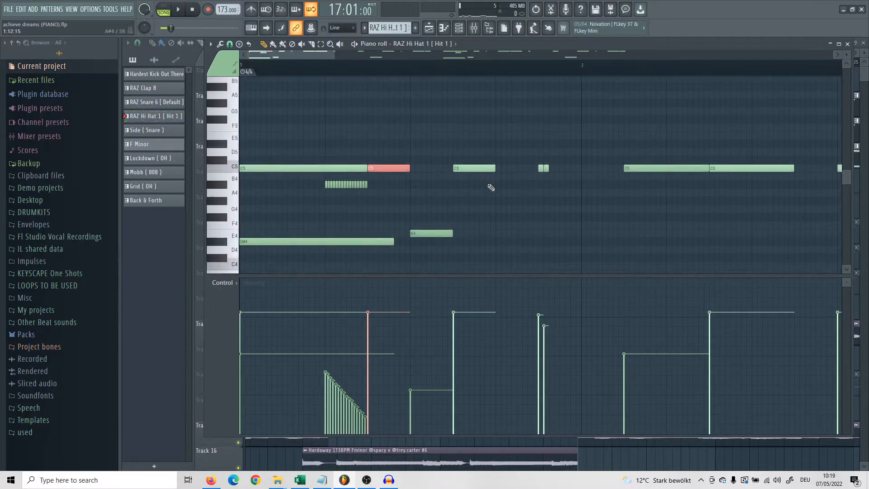
key(alt+u)
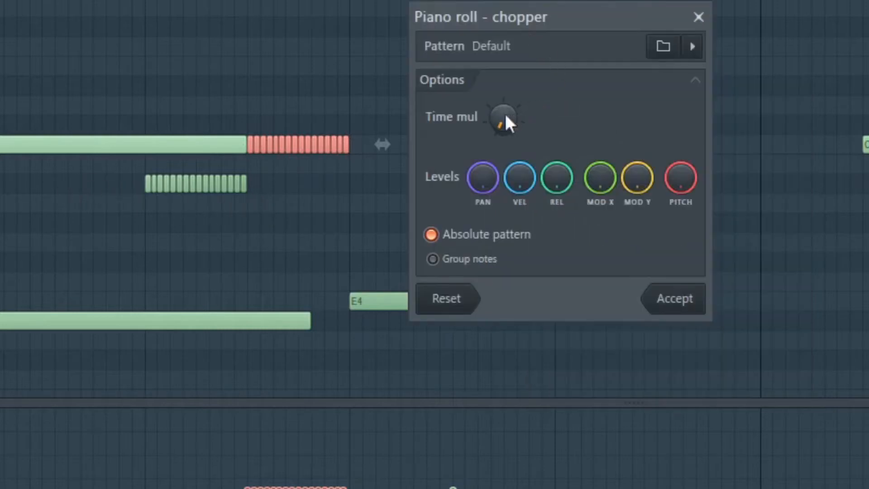
drag(504, 119, 735, 344)
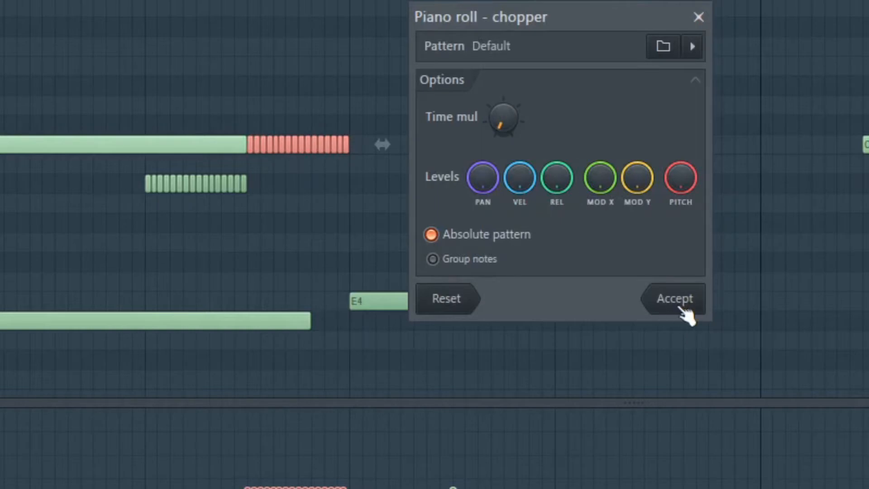
click(667, 302)
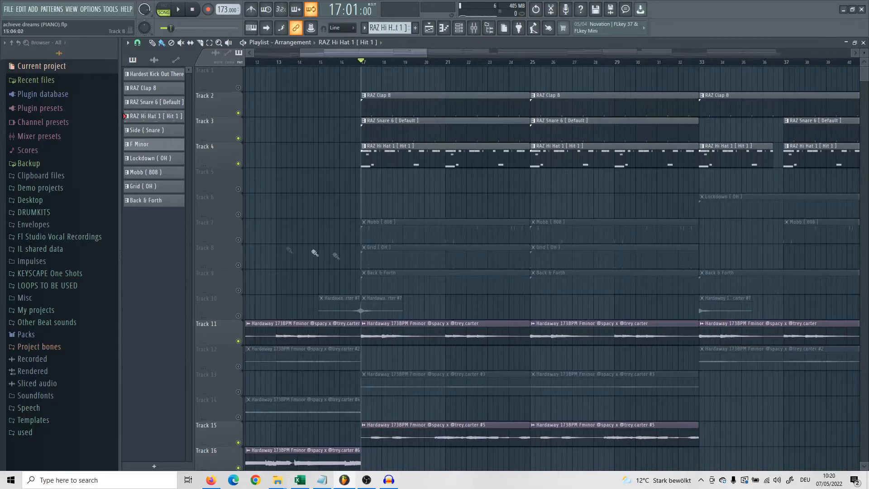
Unmute track 7 and try raising all notes of its Mobb (808) pattern by octaves in the piano roll
click(238, 240)
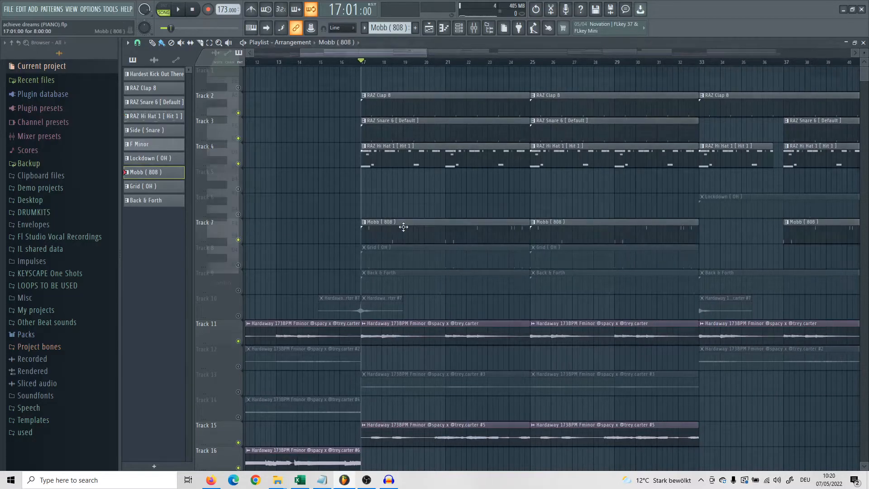
double_click(403, 227)
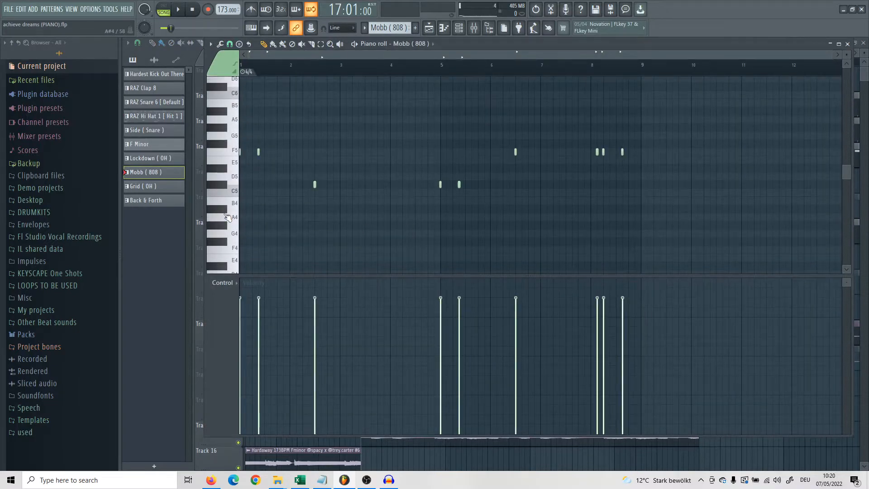
drag(723, 246, 239, 146)
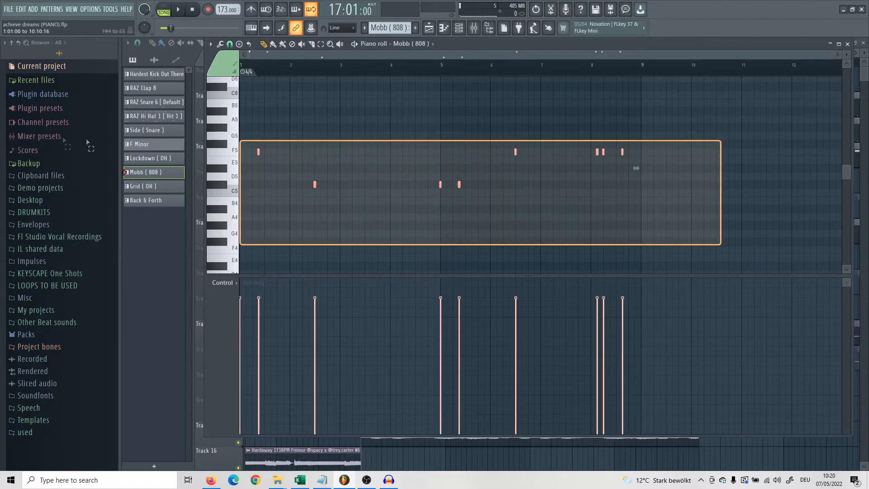
key(ctrl+Up)
key(ctrl+Up)
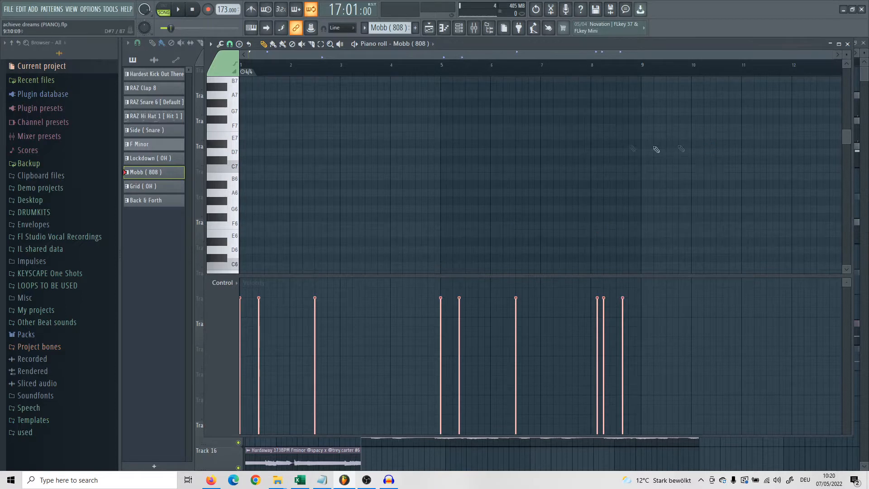
Play the Mobb (808) pattern and open track 8's Grid (OH) pattern in the piano roll to view its notes
scroll(701, 146, down, 6)
key(space)
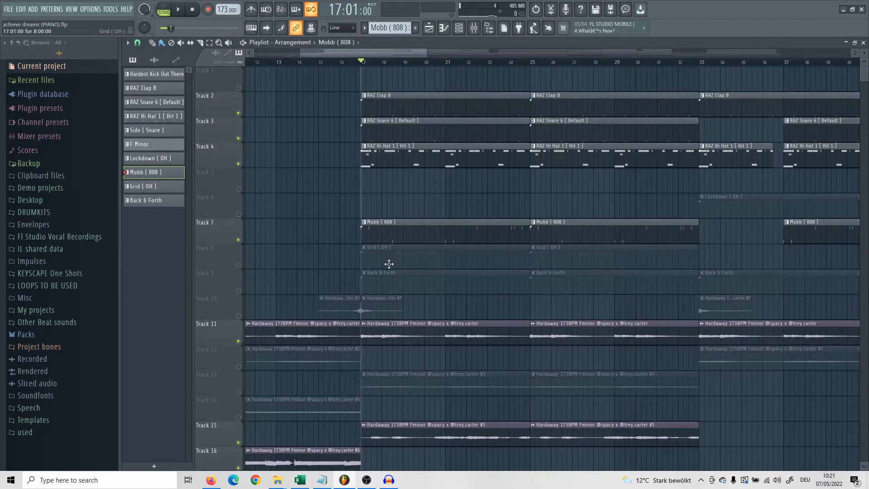
double_click(389, 249)
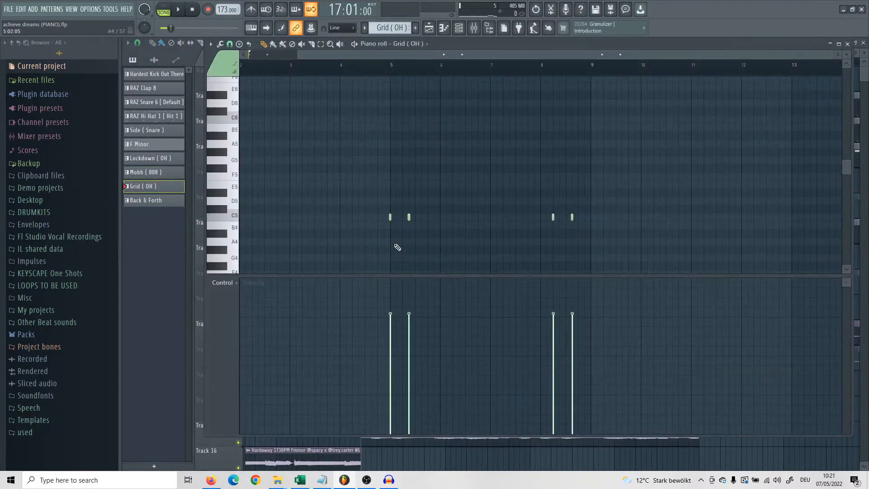
drag(677, 253, 96, 180)
scroll(425, 194, down, 1)
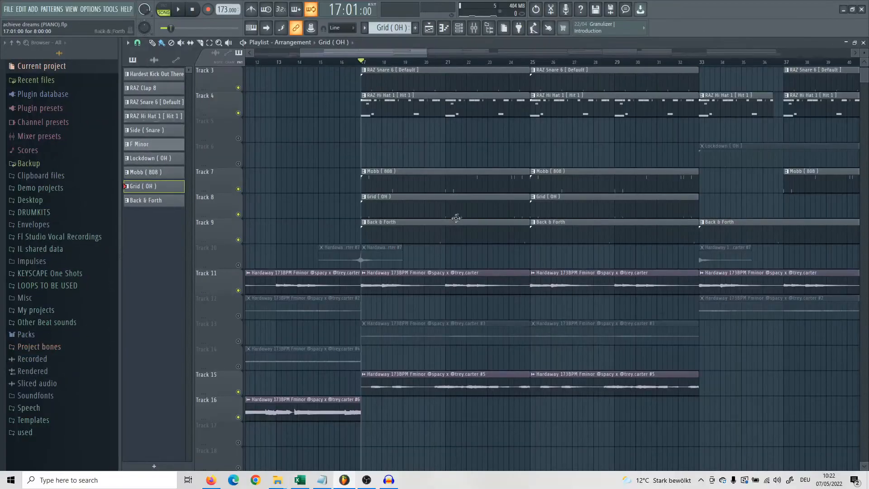
Open track 9's Back & Forth pattern, inspect the Fruity Reeverb 2 on mixer insert 16, and play the pattern
double_click(421, 235)
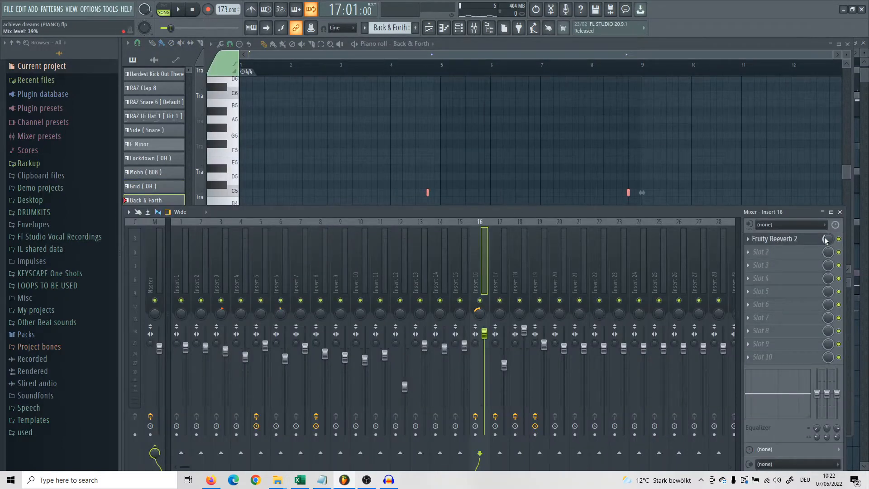
click(803, 245)
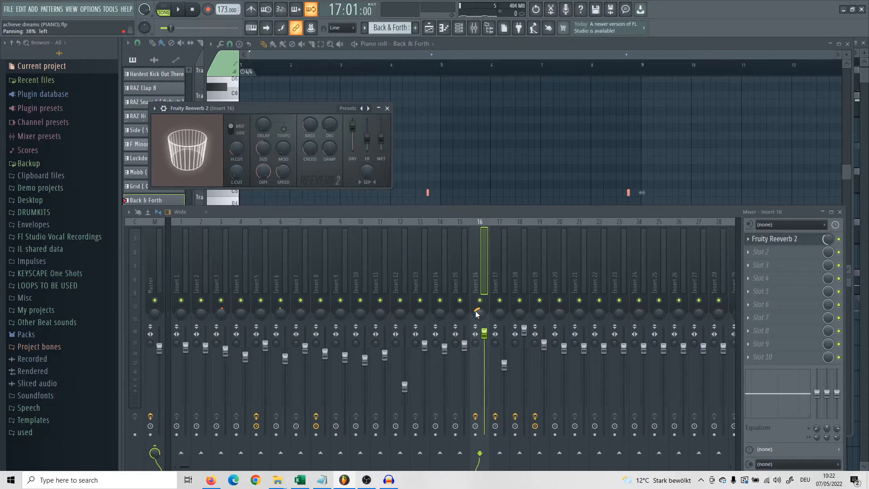
click(392, 56)
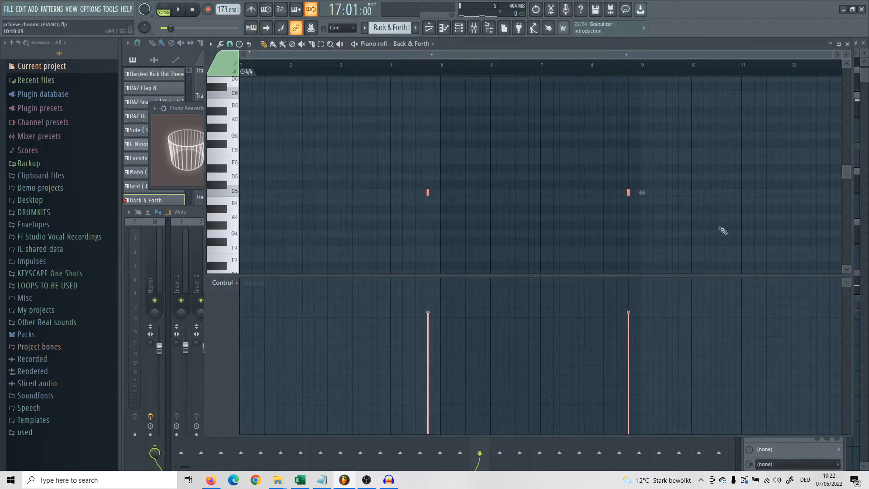
key(space)
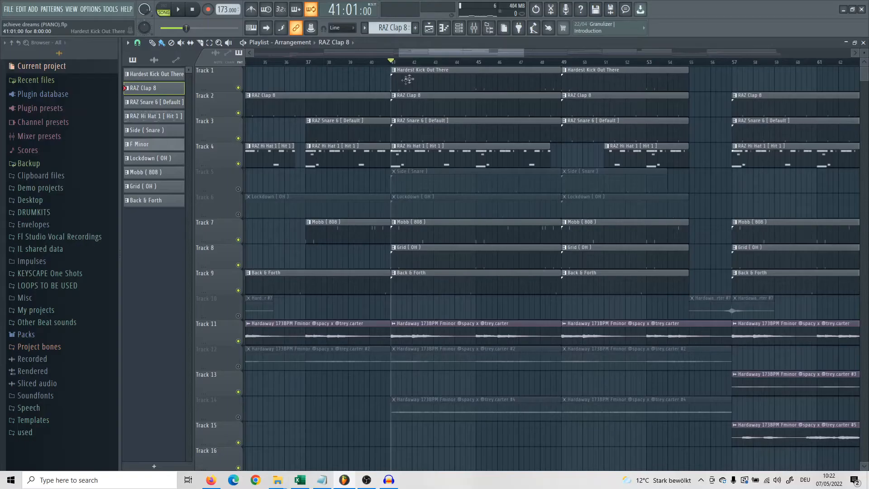
Open track 1's Hardest Kick Out There pattern at bar 41 in the piano roll and play it
double_click(408, 80)
drag(720, 249, 14, 89)
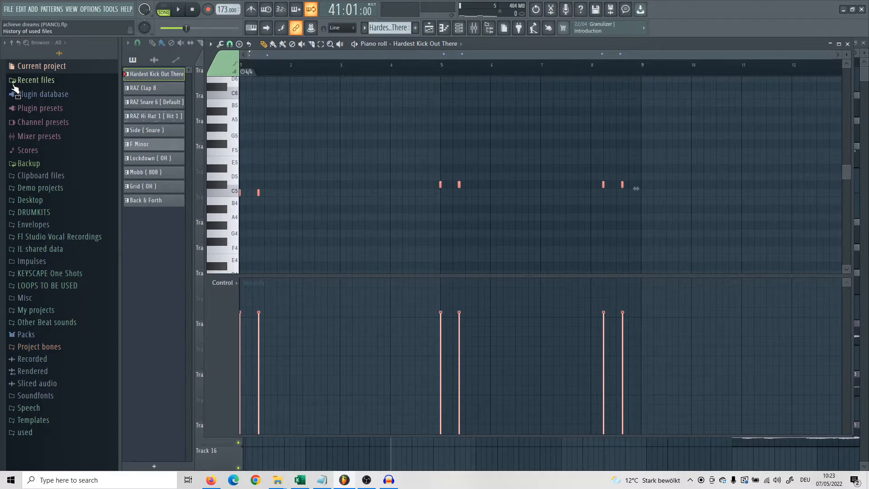
key(space)
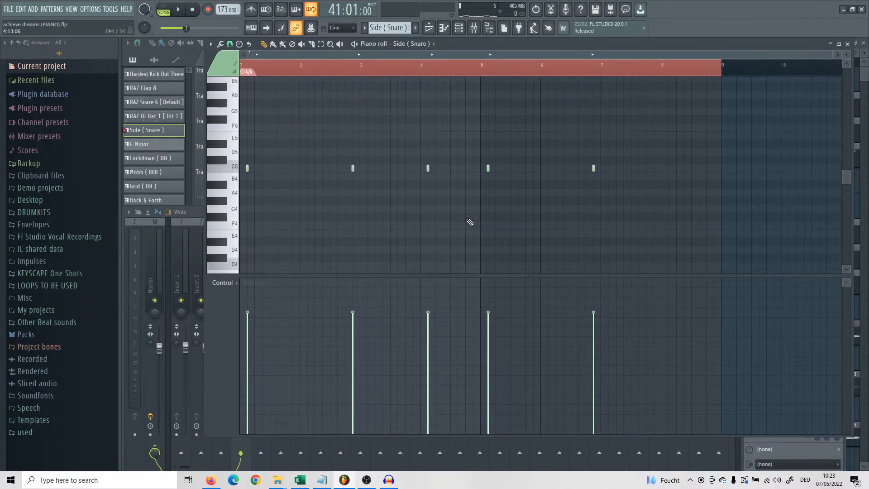
Play the Side (Snare) pattern, and open and play the Lockdown (OH) pattern from track 6 in the piano roll
key(space)
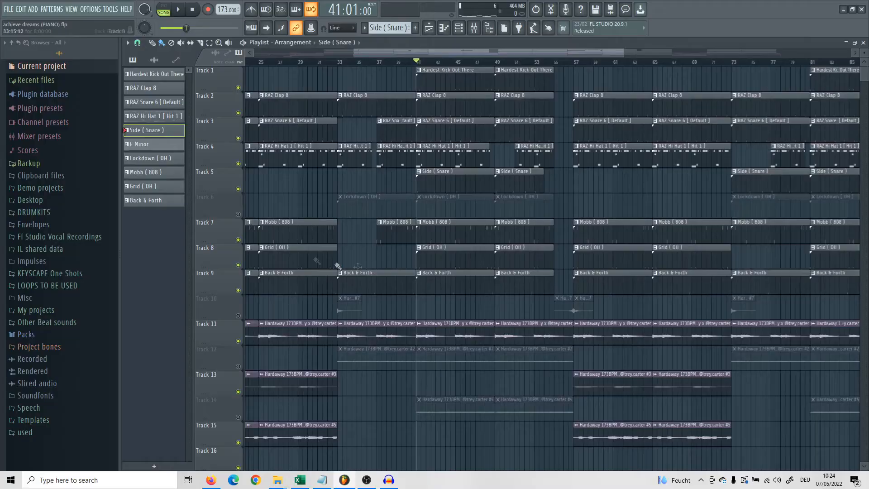
double_click(458, 206)
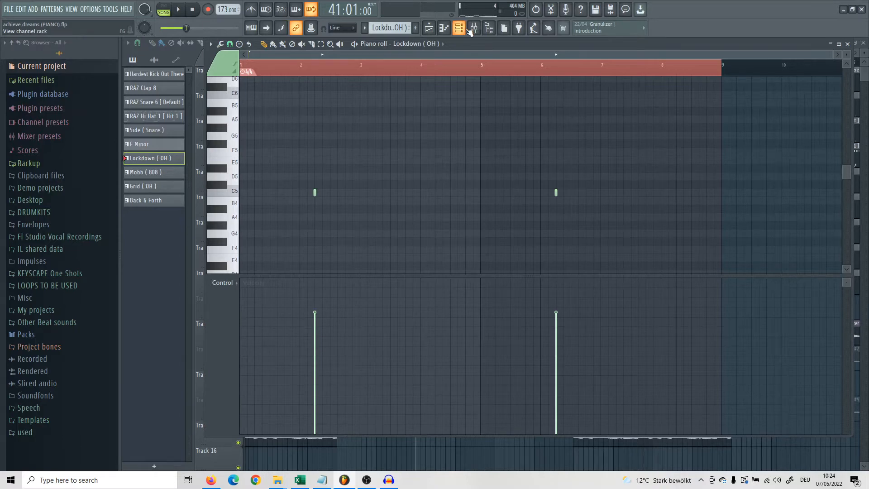
key(space)
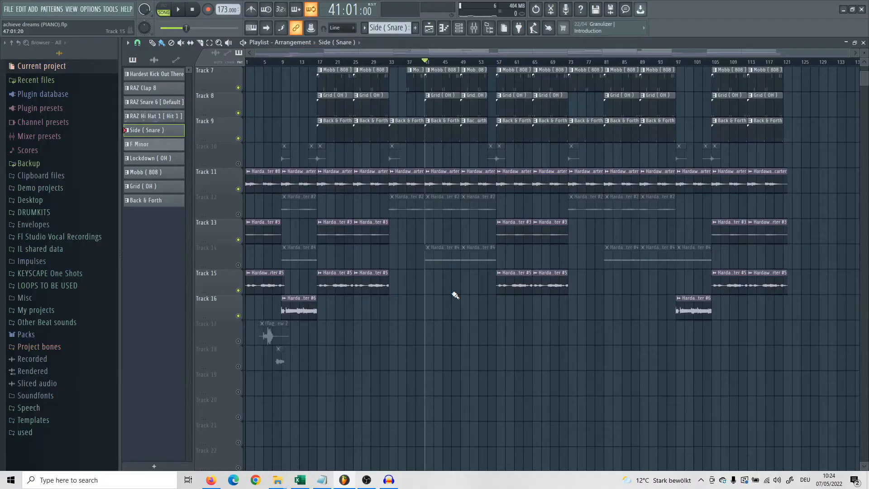
Highlight the intro's melody clips and the clips of the section from bar 17 to 33 to present the arrangement
scroll(423, 289, up, 3)
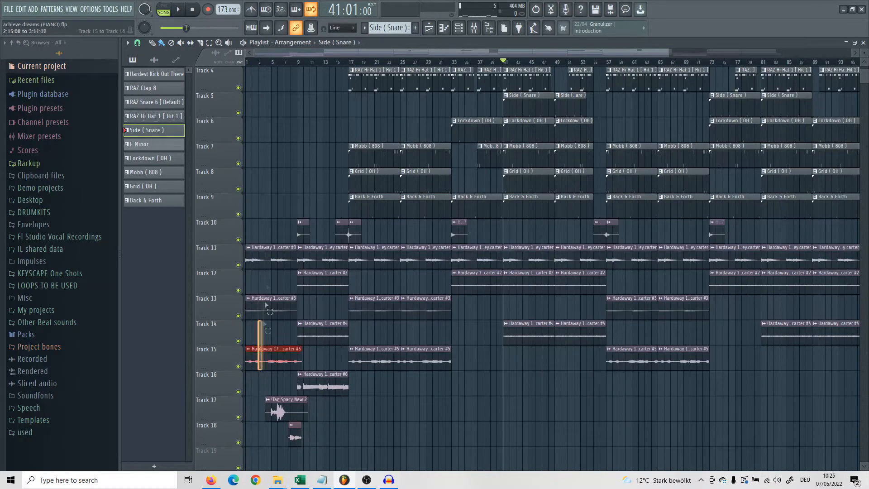
scroll(306, 283, up, 2)
scroll(402, 273, down, 1)
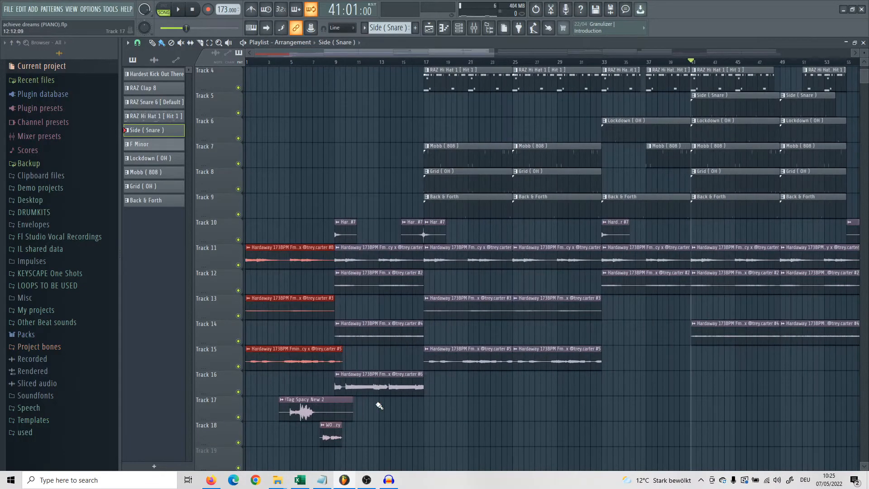
drag(381, 402, 381, 268)
scroll(370, 277, down, 3)
drag(348, 367, 404, 65)
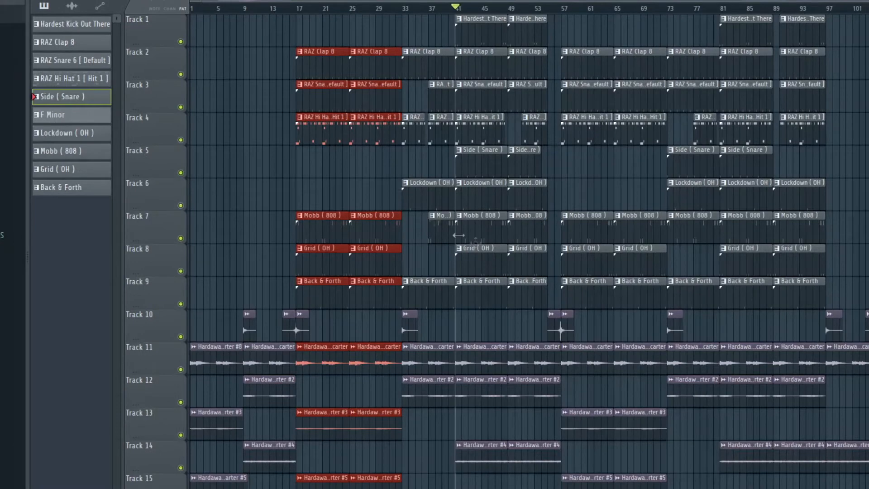
Highlight track 6's Lockdown (OH) clips and mark the whole section from bar 33 to 57 in the playlist
drag(425, 195, 580, 197)
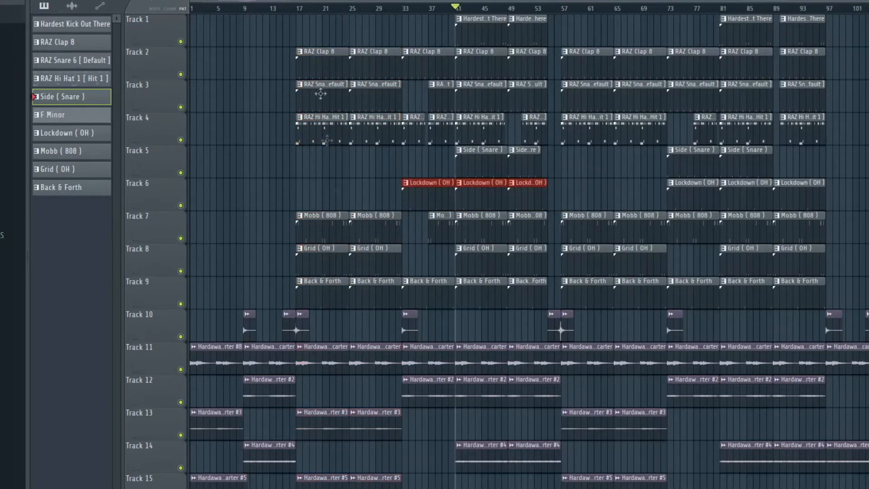
scroll(343, 314, up, 4)
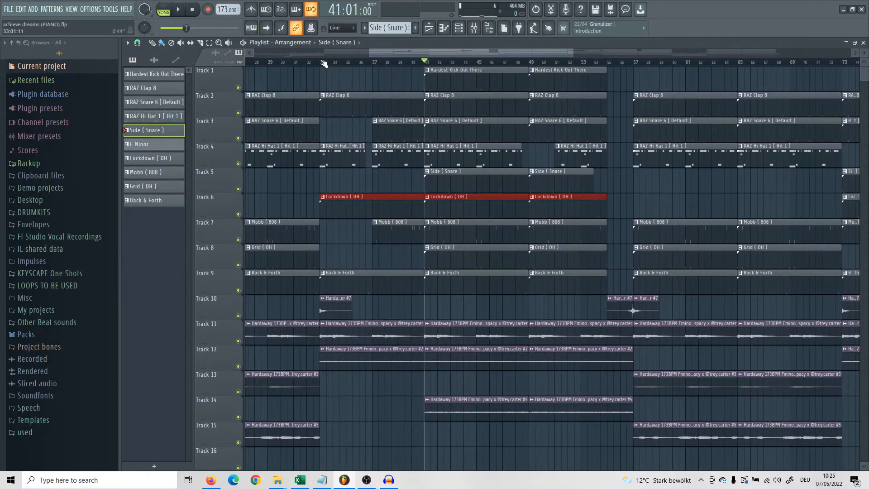
drag(322, 62, 635, 62)
scroll(422, 184, down, 3)
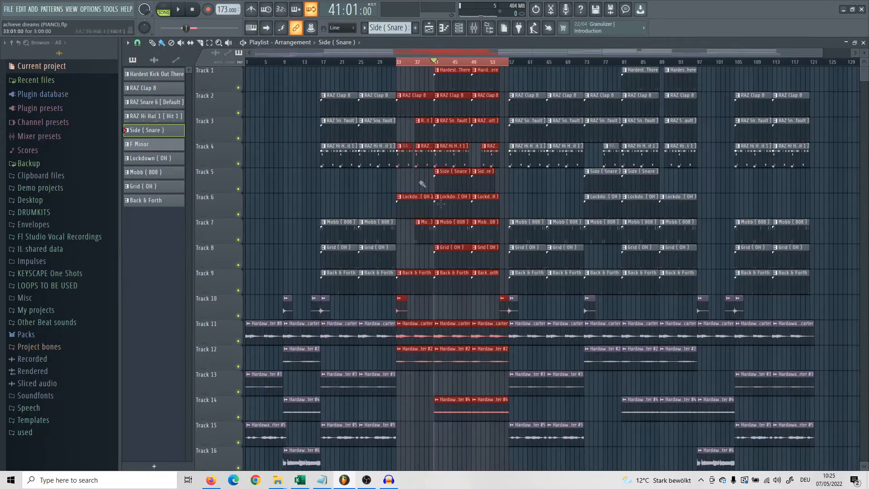
scroll(455, 203, up, 2)
scroll(371, 129, up, 1)
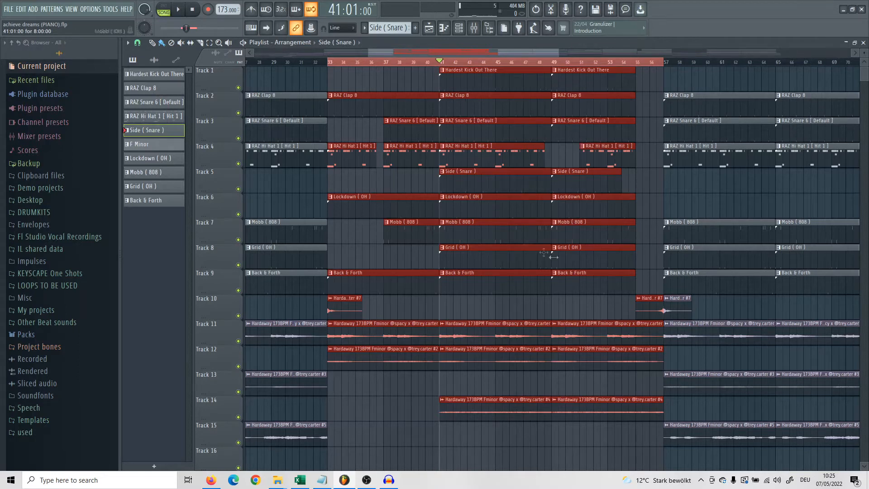
Mark the playlist section from bar 57 to 73 for review
scroll(512, 111, down, 3)
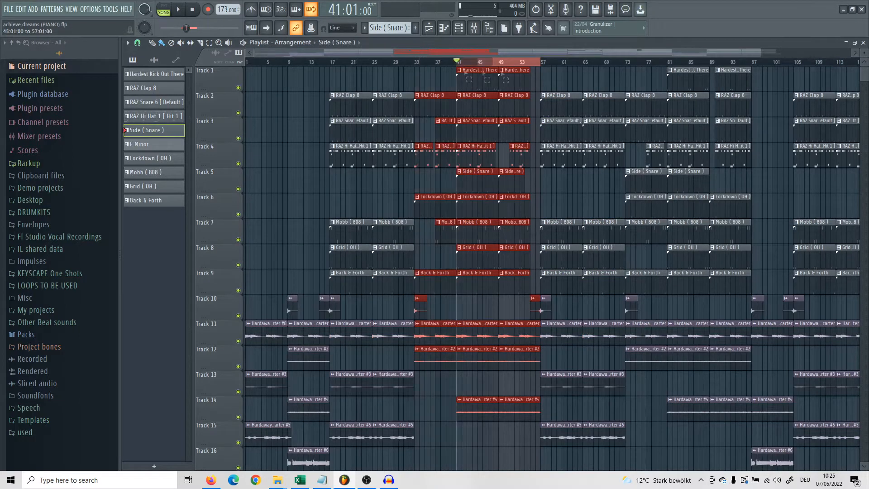
drag(449, 71, 622, 73)
scroll(626, 67, down, 1)
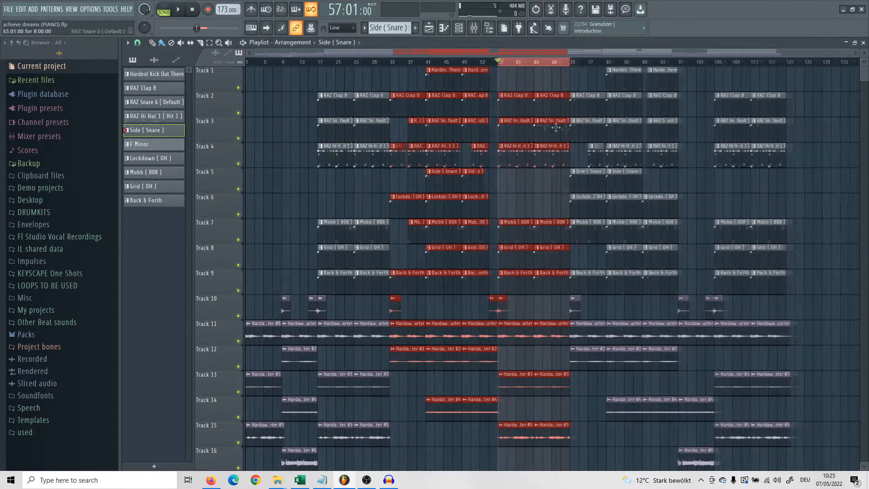
Mark the arrangement's remaining sections from bar 73 onward and review the rest of the playlist
scroll(582, 67, up, 3)
drag(569, 63, 813, 80)
scroll(400, 62, down, 1)
drag(624, 62, 787, 87)
scroll(674, 319, down, 3)
scroll(718, 353, down, 5)
scroll(749, 374, up, 3)
scroll(750, 353, up, 1)
scroll(765, 175, down, 1)
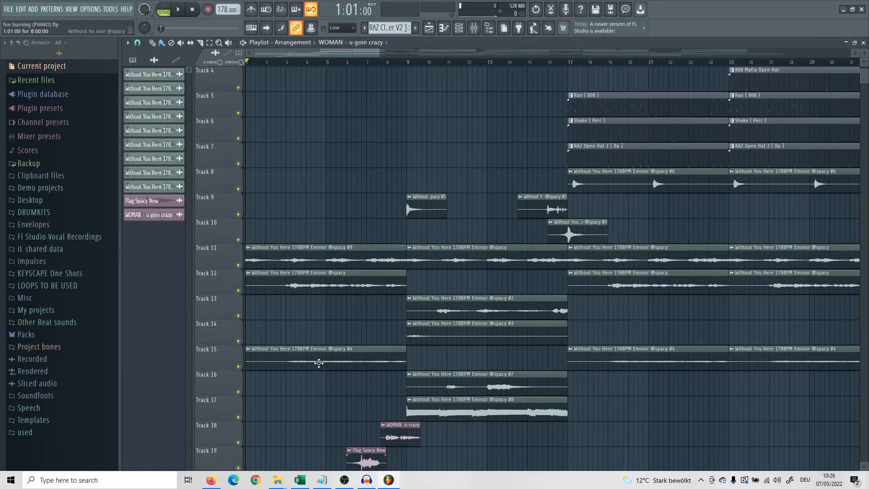
Solo track 11 in the fire burning project and inspect insert 5's Fruity Parametric EQ 2 and Fruity Reeverb 2
scroll(319, 363, up, 3)
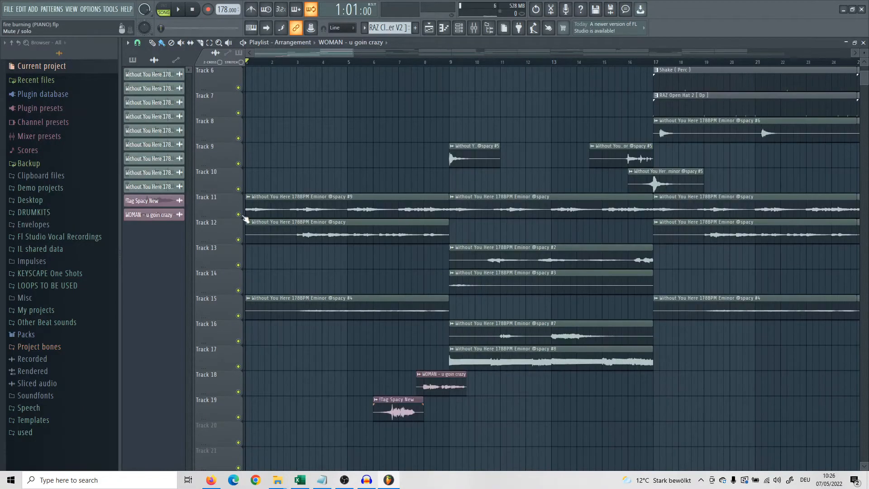
right_click(239, 215)
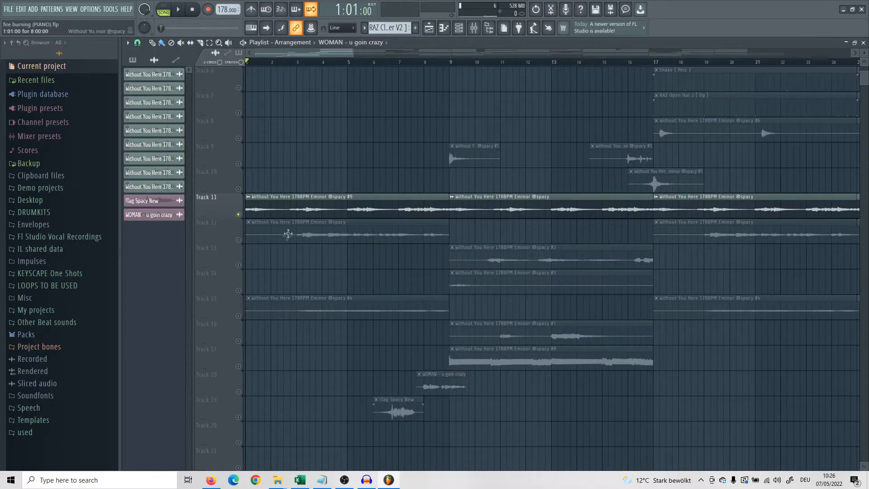
key(F9)
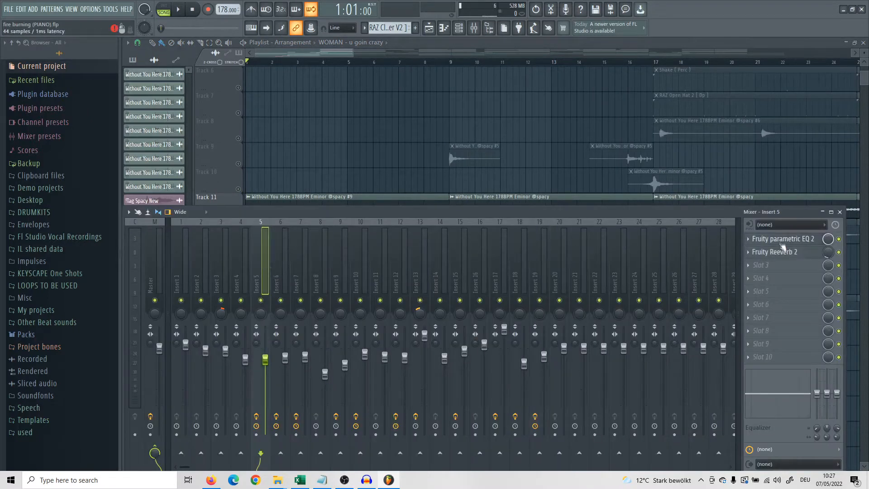
click(782, 240)
click(779, 253)
drag(334, 143, 578, 111)
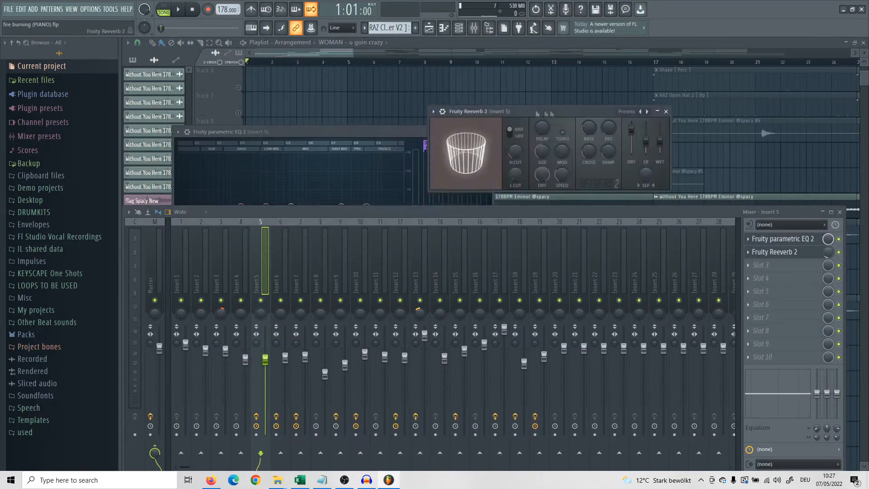
click(385, 133)
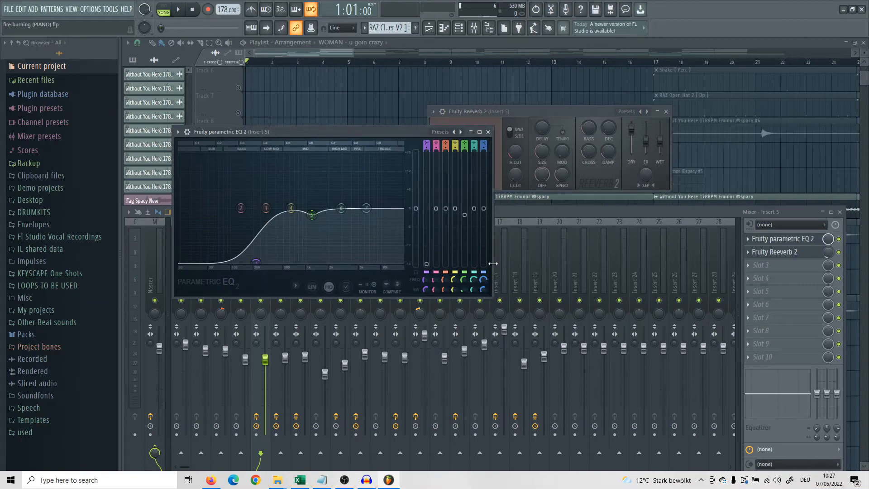
Select the melody clips on tracks 12 to 17 before bar 17, solo track 12, and switch all tracks back on
key(F5)
drag(559, 370, 252, 241)
right_click(238, 240)
right_click(238, 240)
right_click(238, 240)
right_click(233, 238)
click(219, 238)
right_click(238, 240)
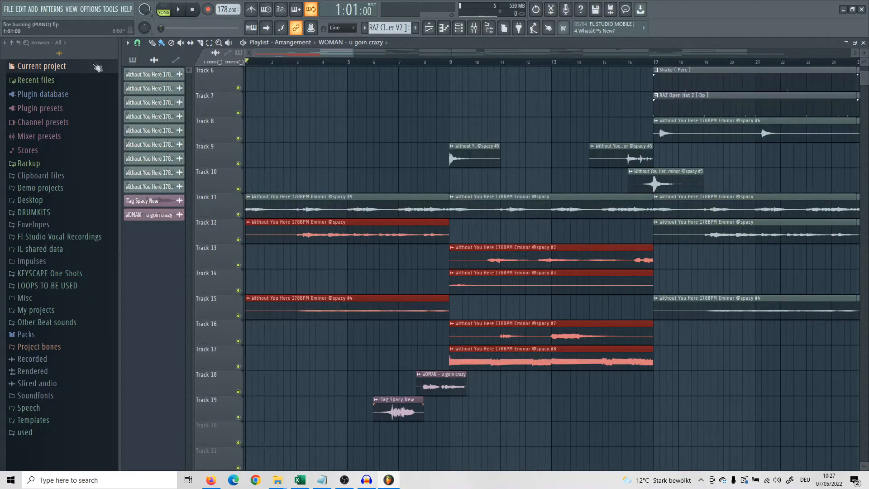
Mute the vocal and tag clips on tracks 18 and 19 and play the melody layers before bar 17
drag(238, 391, 238, 417)
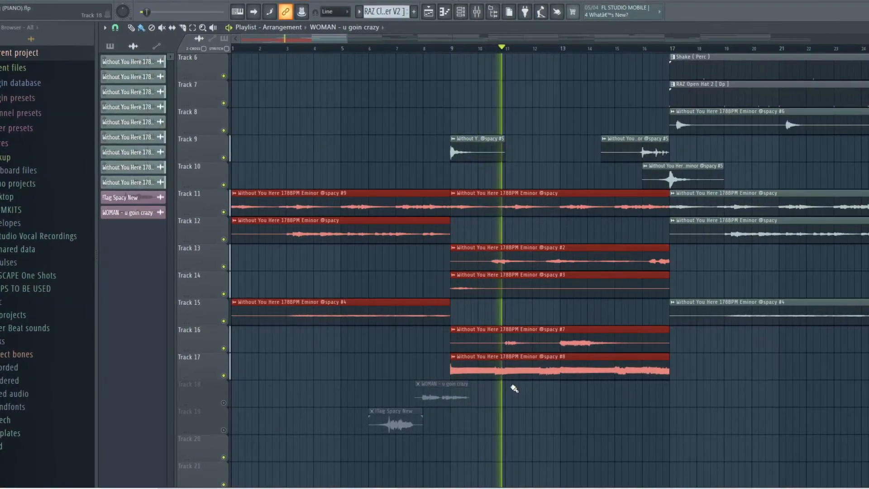
scroll(492, 319, up, 1)
scroll(470, 323, down, 2)
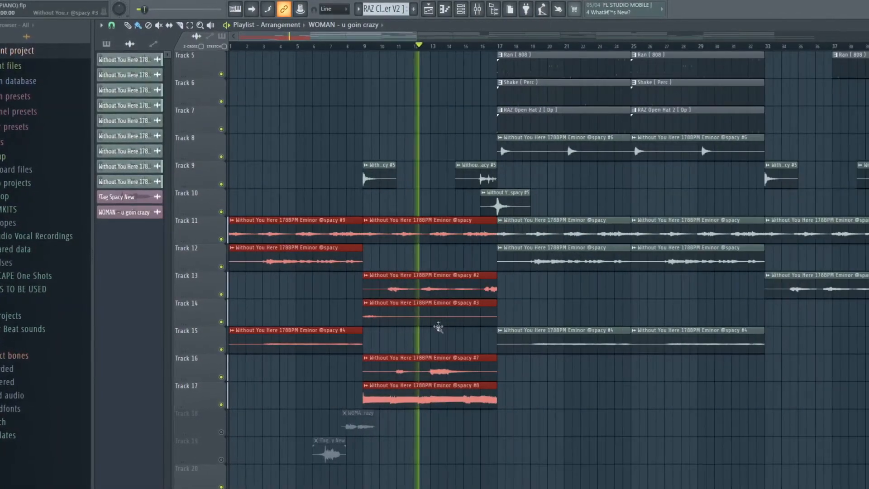
scroll(453, 335, up, 3)
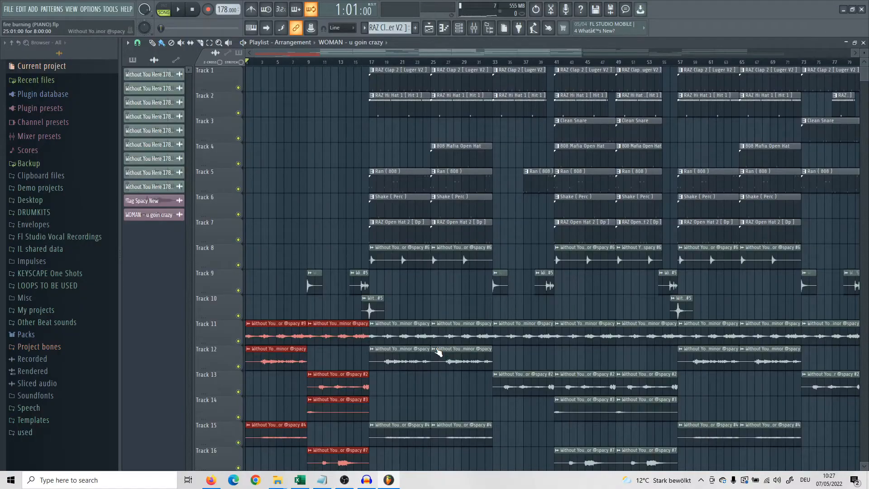
Solo track 11 and unmute tracks 12 to 16 so only the melody layers play from bar 17
right_click(238, 341)
drag(238, 366, 237, 465)
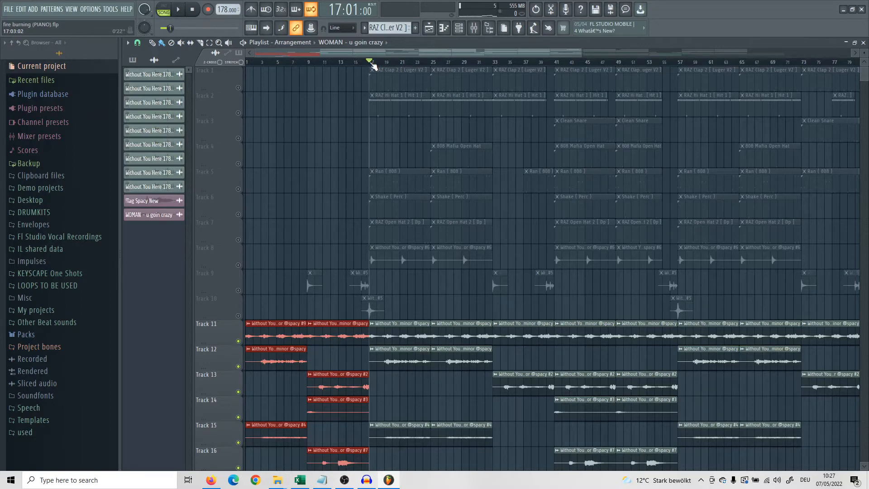
scroll(388, 110, down, 3)
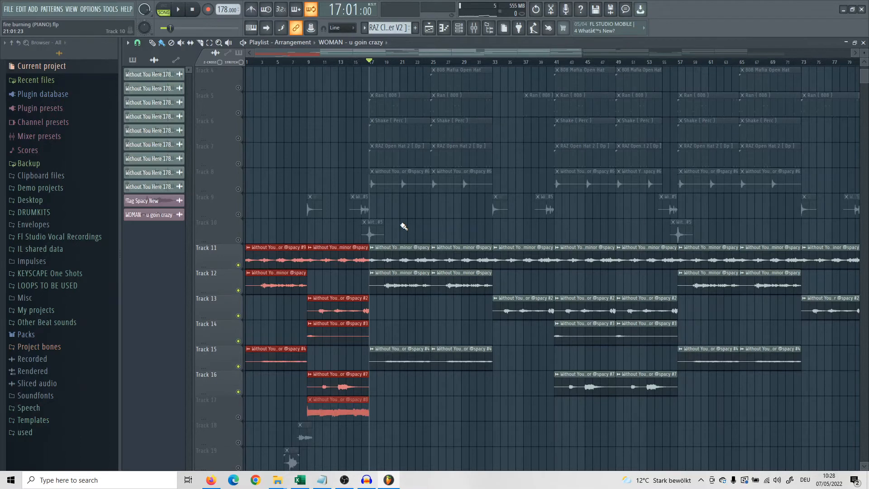
scroll(336, 173, up, 3)
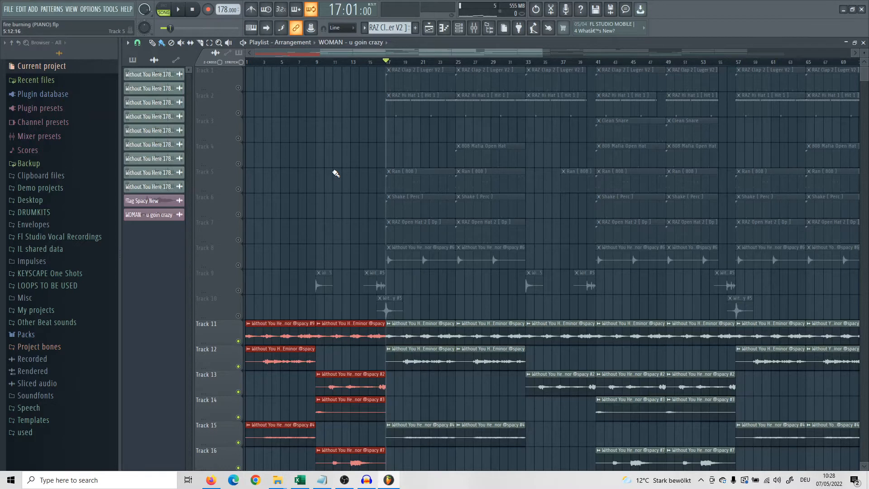
Unmute track 1 and open its RAZ Clap 2 [Luger V2] pattern in the piano roll
scroll(353, 183, up, 3)
click(238, 88)
double_click(380, 79)
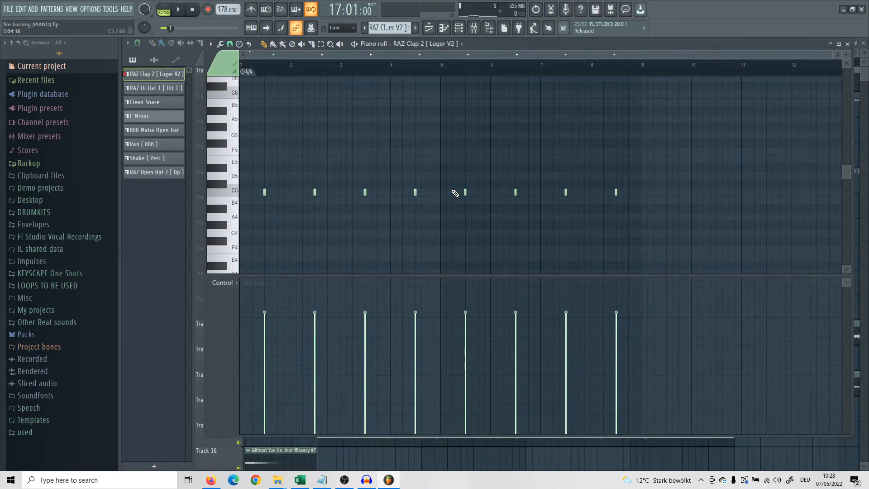
Play the clap pattern, unmute track 2 and open its RAZ Hi Hat 1 [Hit 1] pattern in the piano roll
key(space)
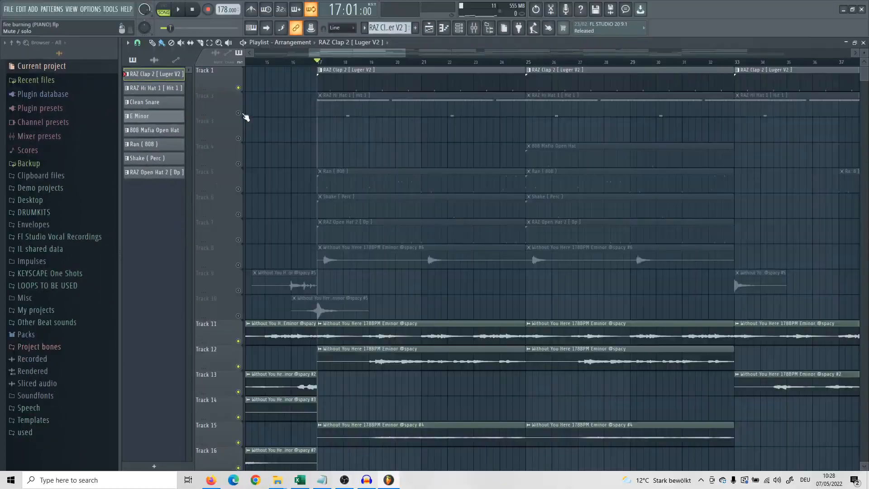
double_click(398, 116)
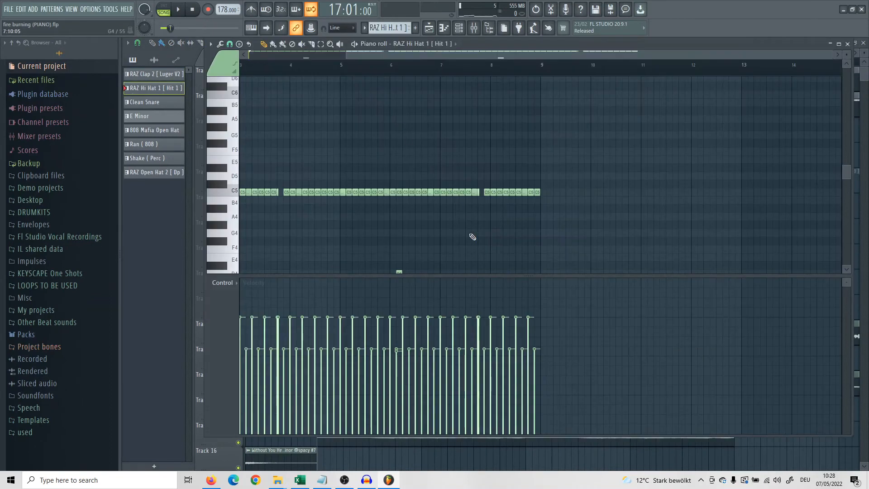
scroll(472, 236, left, 3)
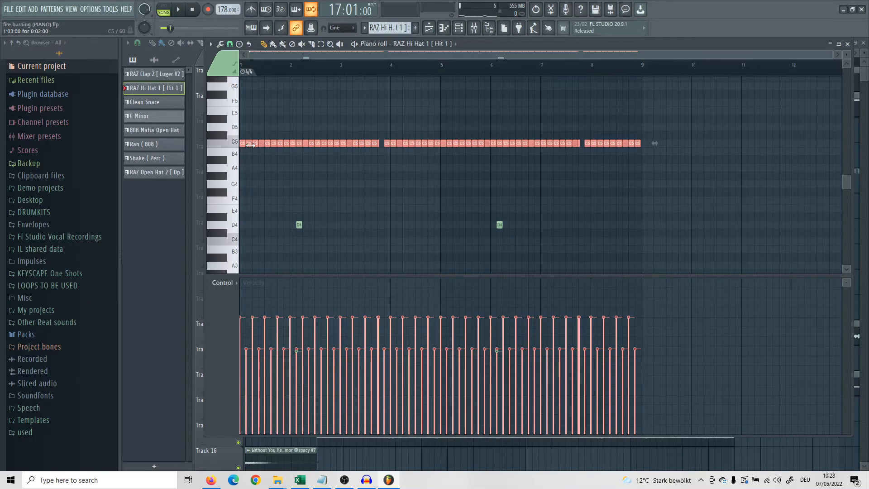
Select the row of C5 hi-hat notes, select the extra hit at the end of bar 3, and play the pattern
drag(556, 253, 101, 189)
scroll(371, 182, up, 5)
drag(399, 137, 411, 158)
scroll(394, 204, down, 5)
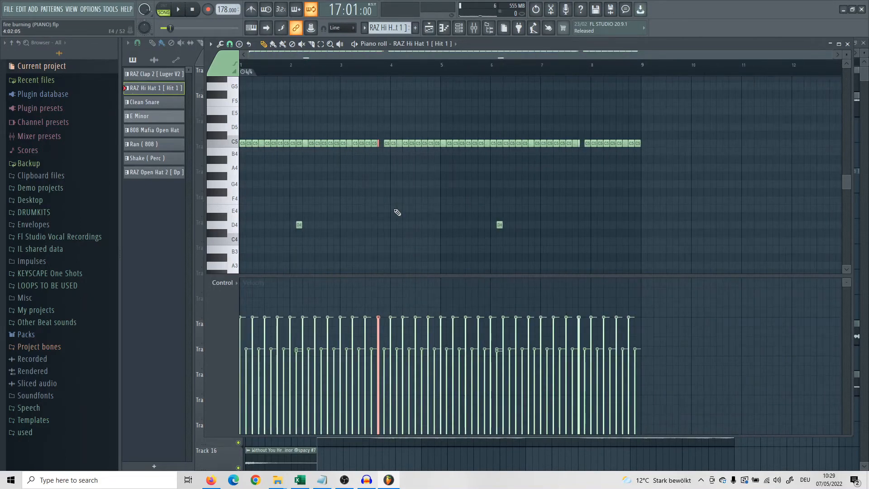
key(space)
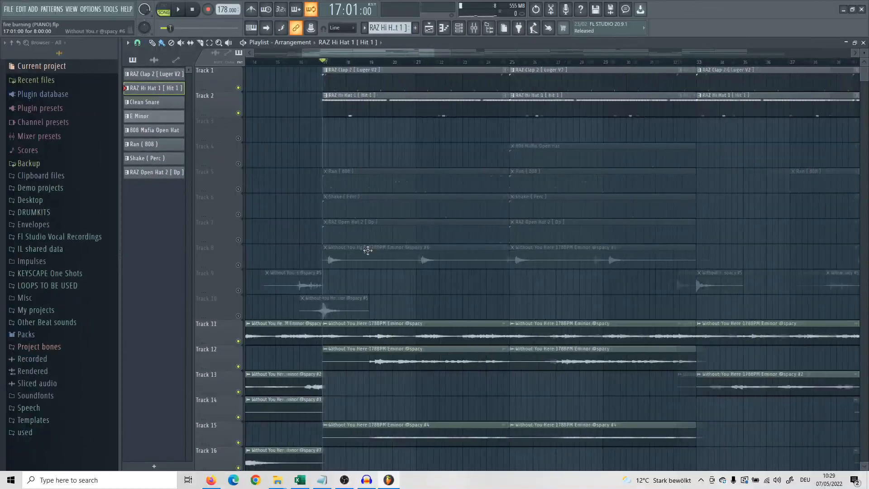
Unmute track 5, open its Ran (808) pattern in the piano roll and play it with the melody
click(239, 190)
scroll(485, 207, down, 4)
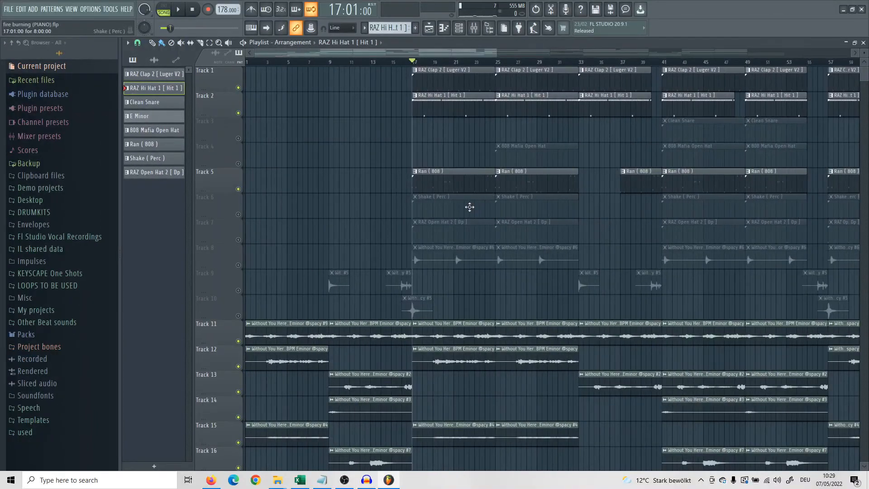
double_click(440, 186)
scroll(438, 186, up, 2)
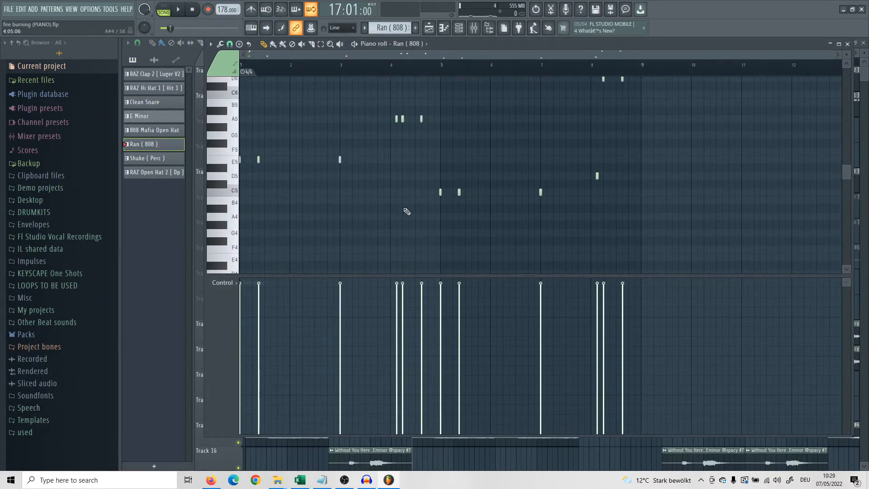
scroll(407, 212, up, 2)
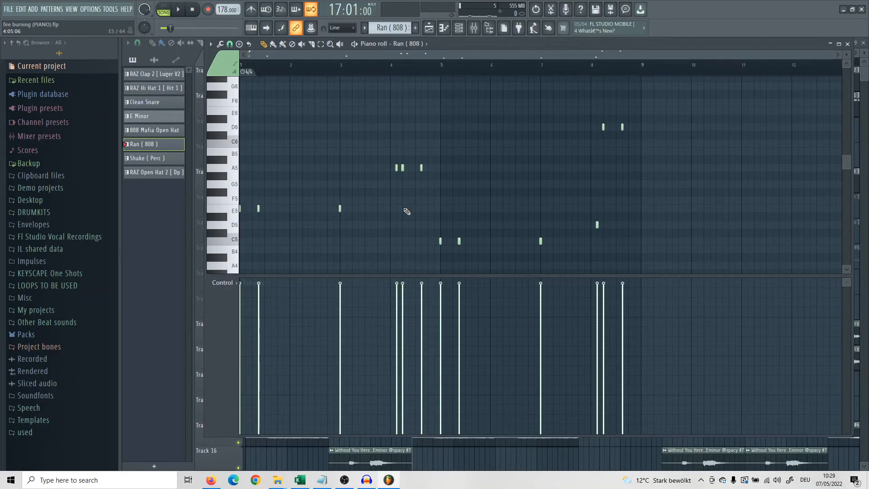
key(space)
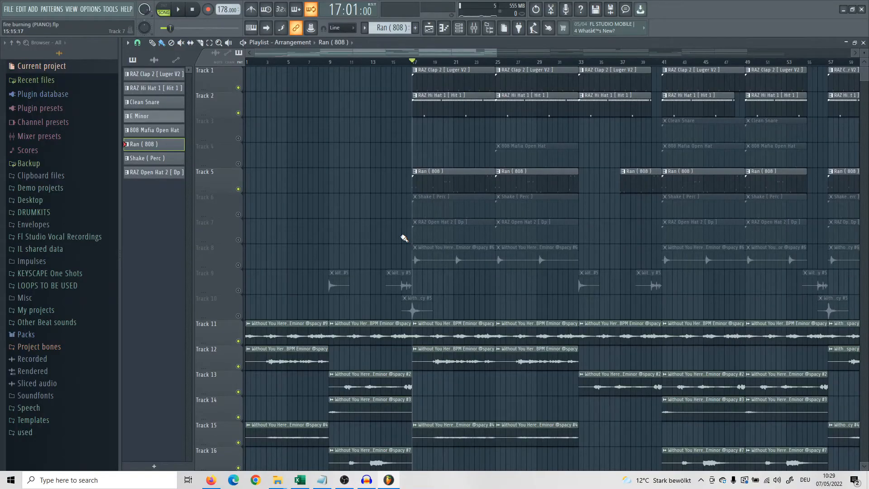
Open the RAZ Open Hat 2 [Dp] pattern from track 7, select all its notes and play it
double_click(414, 240)
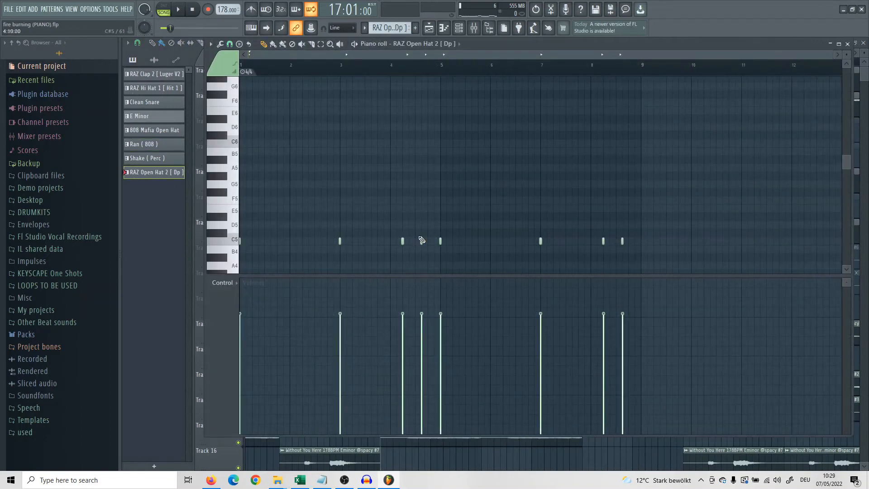
scroll(422, 241, down, 3)
key(ctrl+a)
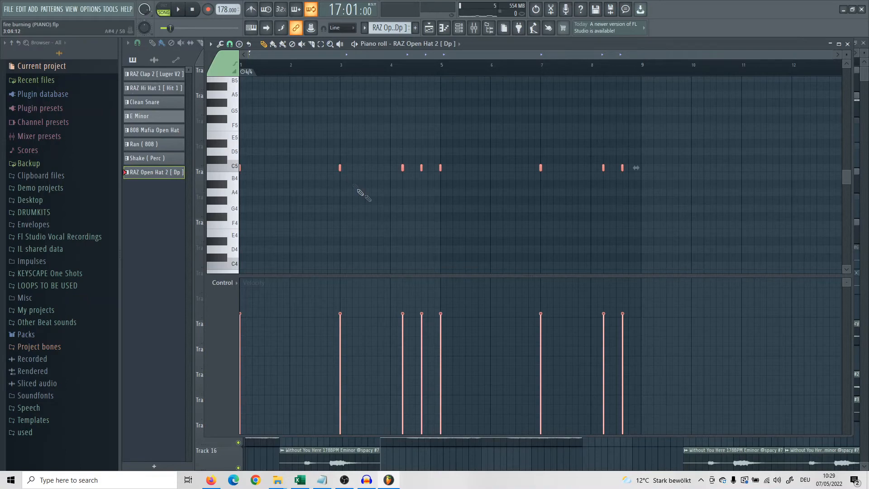
scroll(381, 224, up, 3)
key(space)
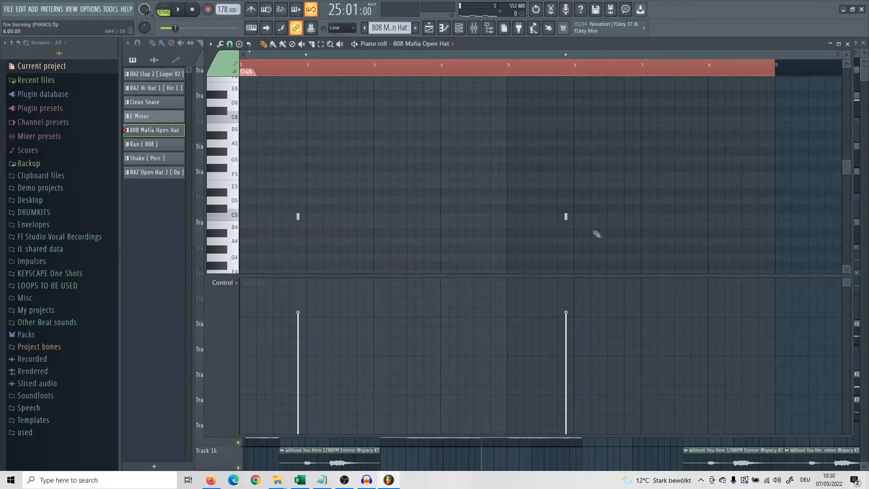
Select both 808 Mafia Open Hat notes, show the mixer, and play the pattern from bar 25
drag(564, 211, 631, 246)
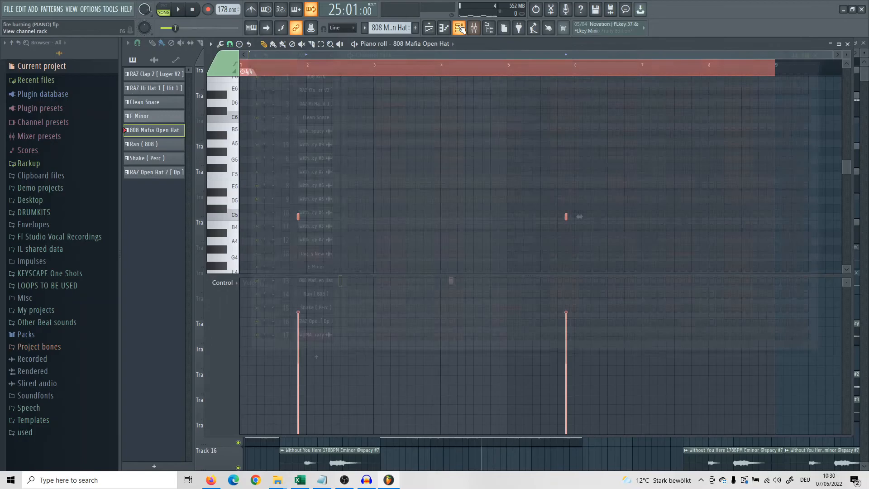
key(F9)
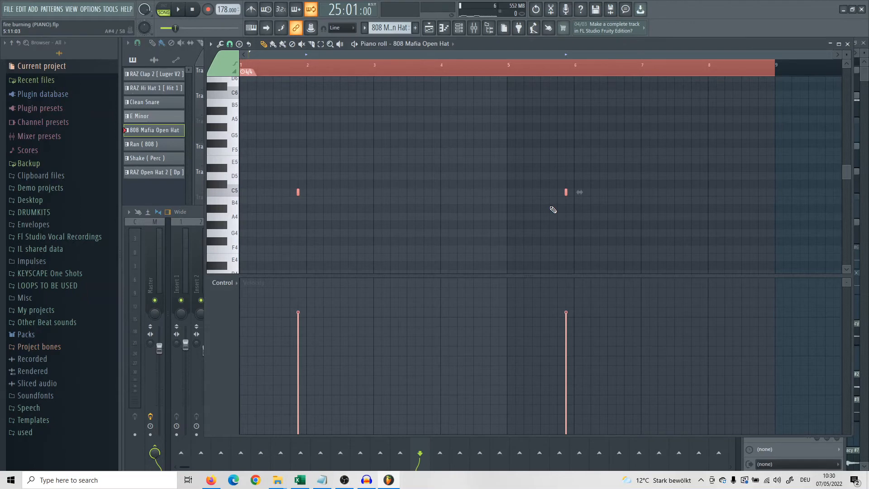
key(space)
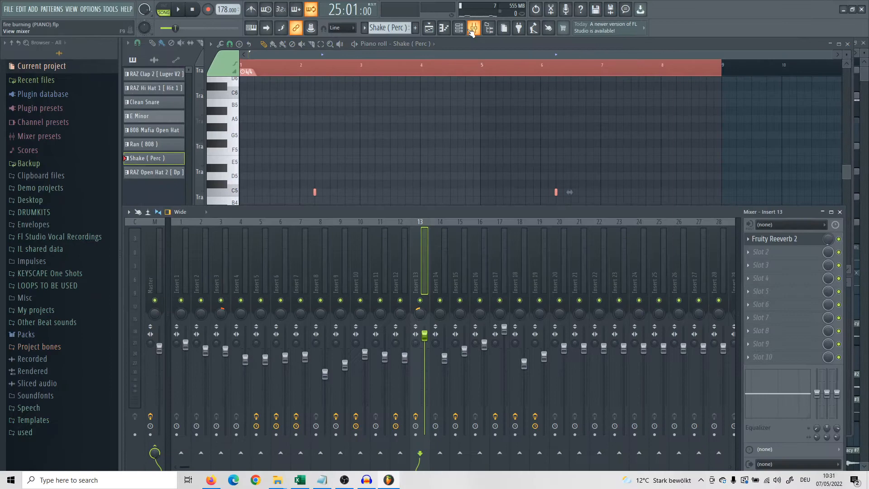
Examine the Fruity Reeverb 2 effect and its mix level on mixer insert 15, and play the Shake (Perc) pattern
click(459, 276)
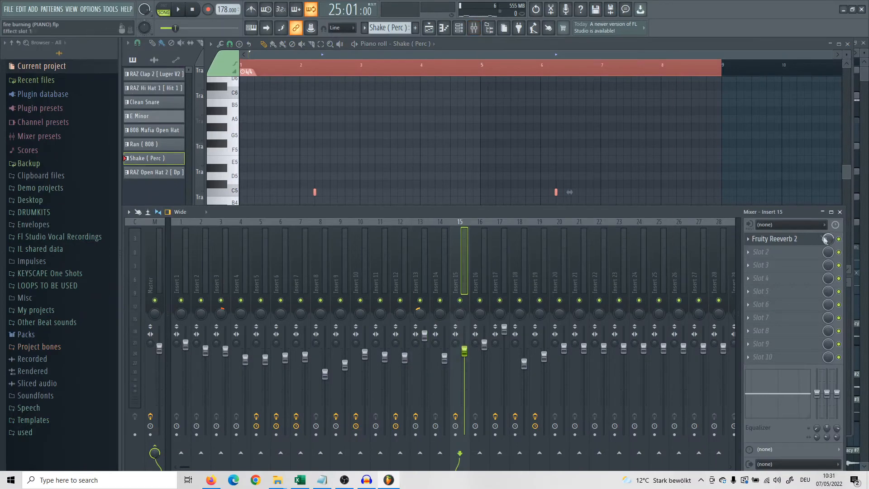
click(797, 239)
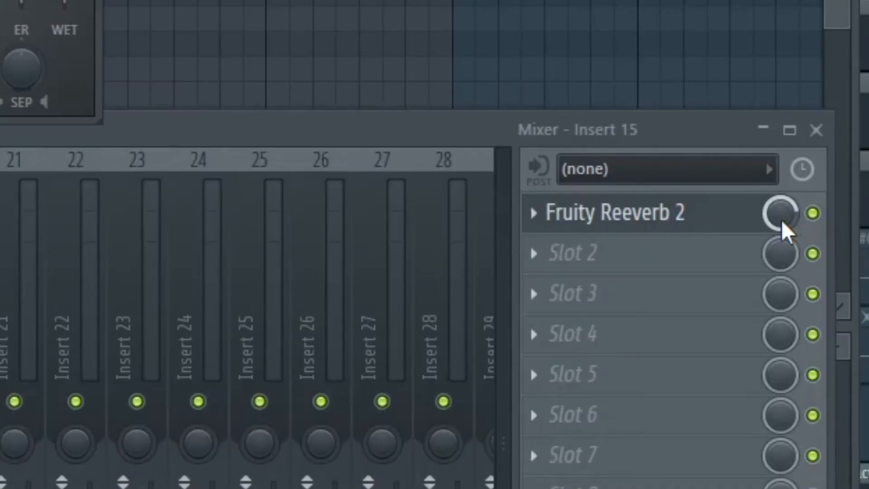
drag(782, 219, 783, 244)
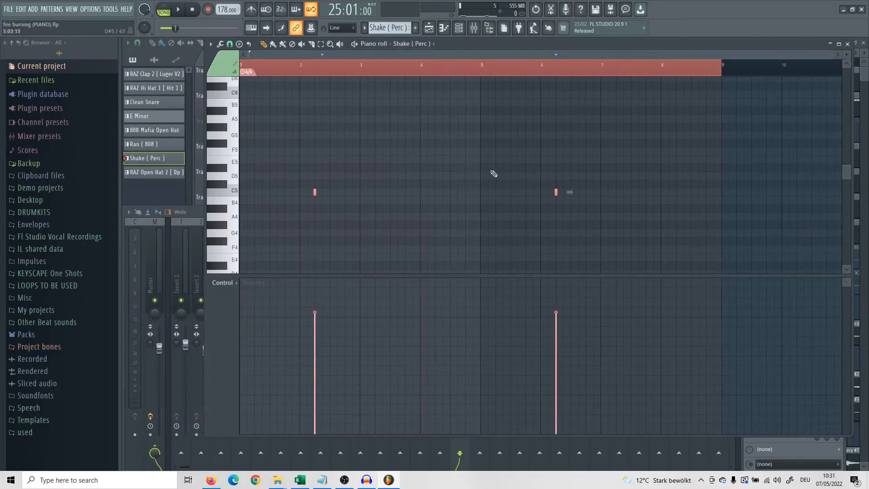
key(space)
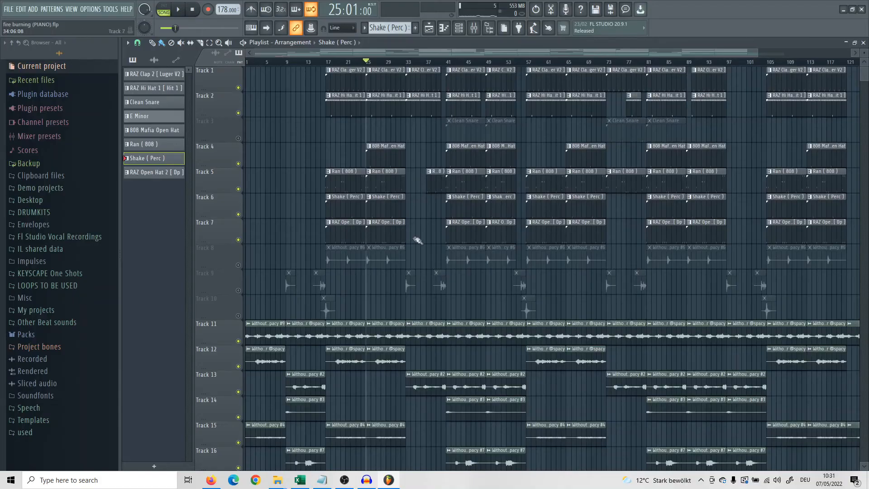
Move the playhead to bar 41, open the Clean Snare pattern from track 3 in the piano roll and play it
scroll(421, 241, up, 4)
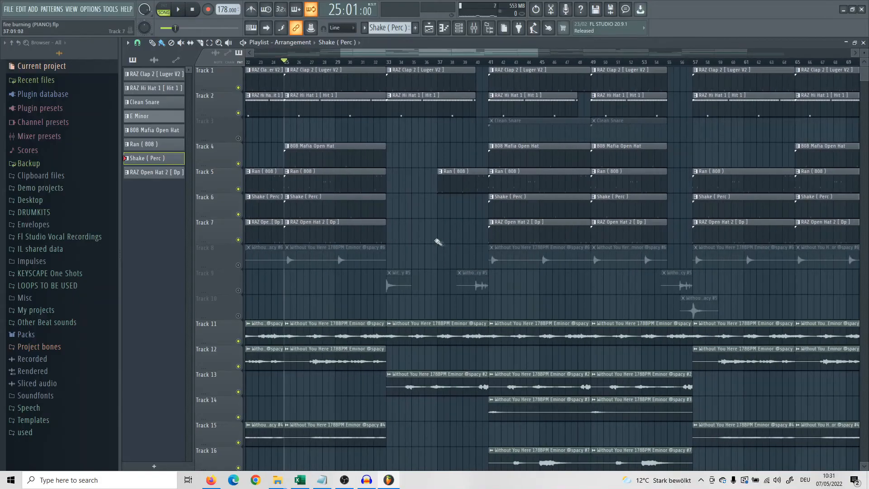
scroll(435, 236, down, 3)
scroll(429, 217, up, 2)
click(418, 62)
double_click(444, 132)
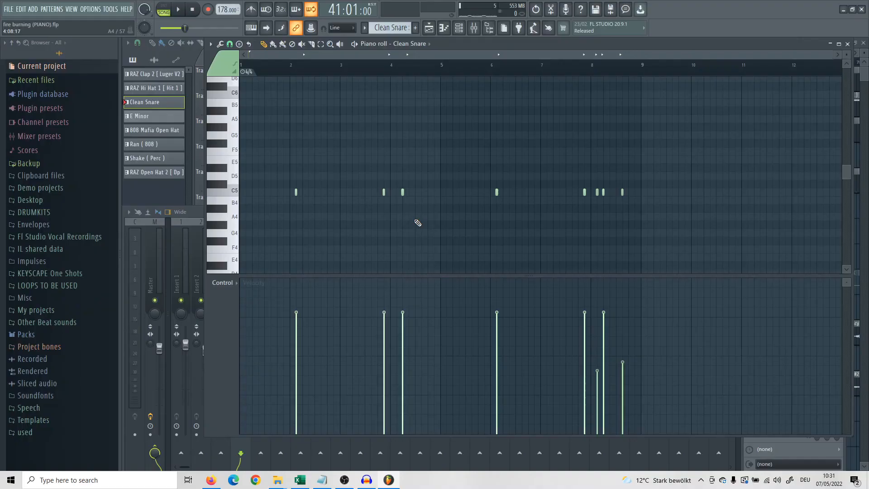
key(space)
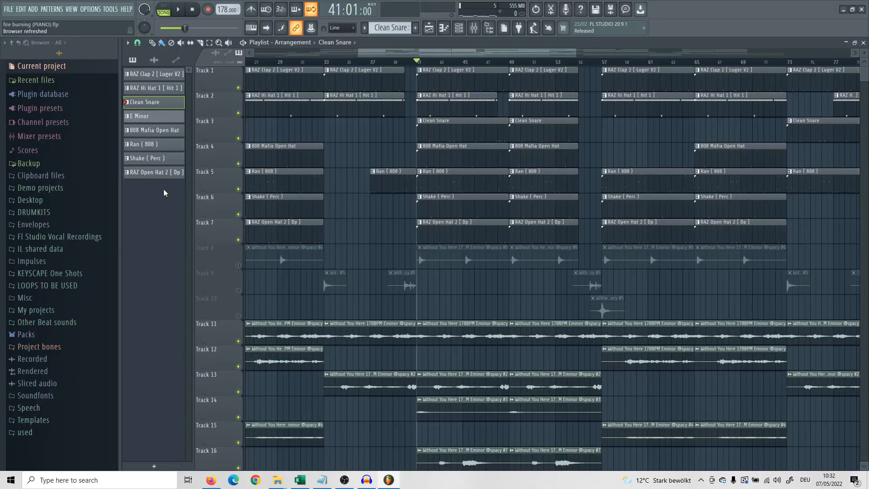
Go through the arrangement by selecting its clips section by section to the end, and select all playlist clips
scroll(431, 266, down, 5)
scroll(428, 280, down, 3)
scroll(417, 303, up, 2)
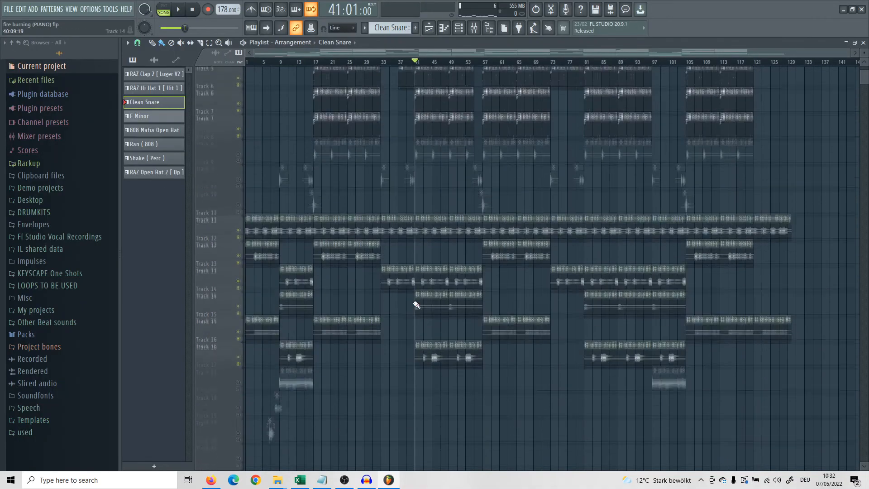
scroll(291, 358, up, 5)
drag(266, 370, 484, 233)
scroll(403, 287, down, 4)
scroll(400, 298, up, 4)
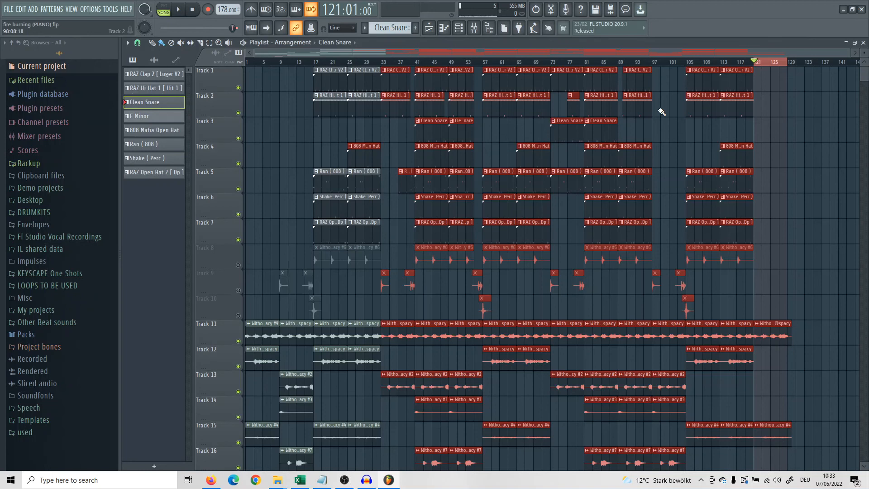
key(ctrl+a)
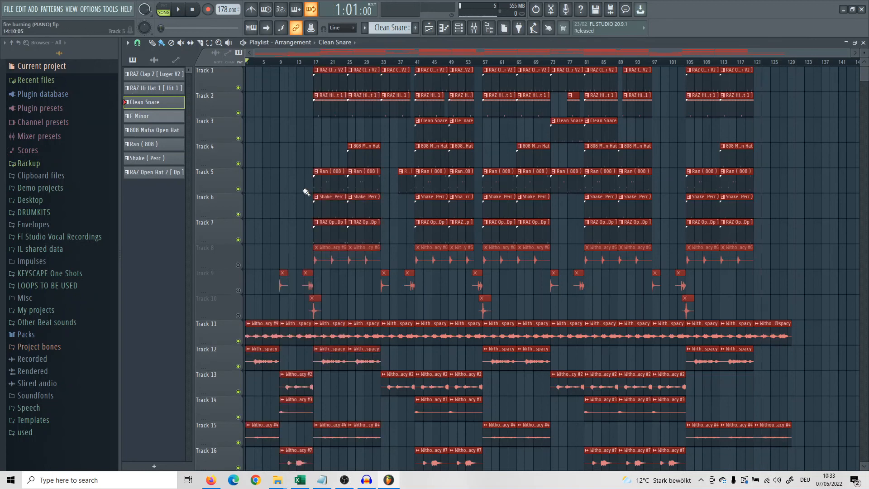